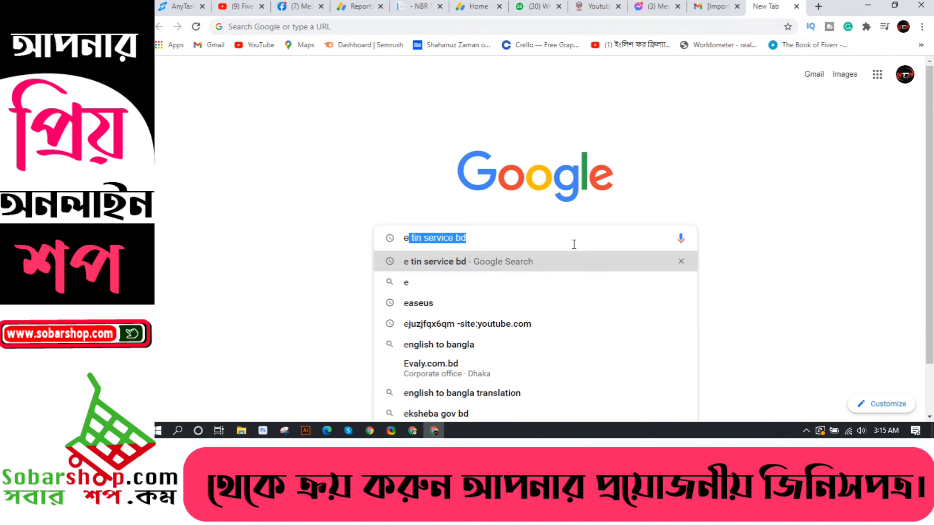
# Search Google for 'e tin service bd' and open the e-TIN Registration result from secure.incometax.gov.bd.
pyautogui.write('tin')
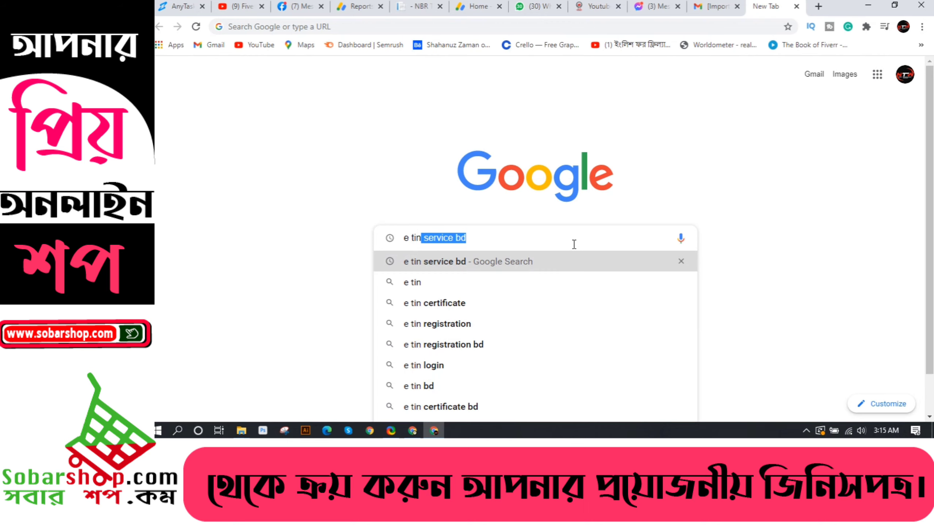
pyautogui.press('Return')
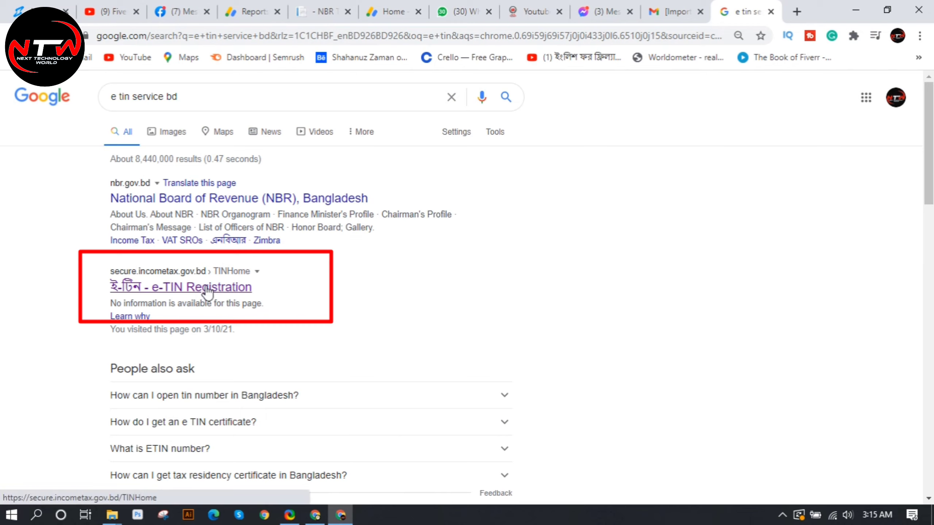
pyautogui.click(208, 291)
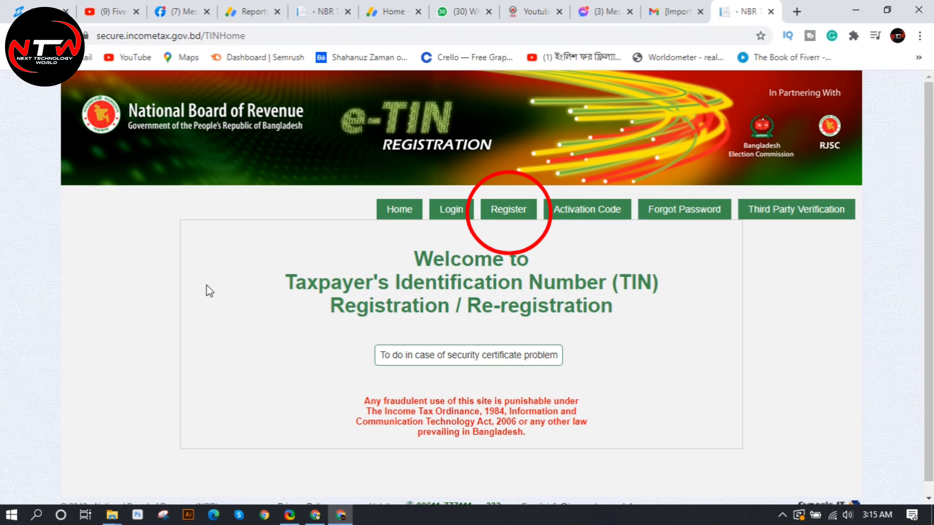
# Open the new taxpayer Registration form from the TIN home page.
pyautogui.click(509, 210)
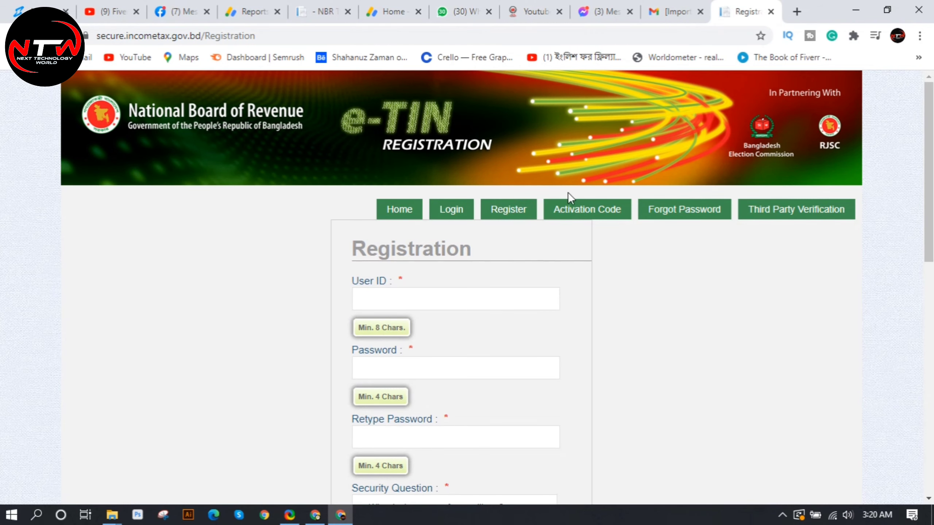
# Fill User ID from the saved suggestion and enter the account password in both password fields.
pyautogui.scroll(-3, 928, 184)
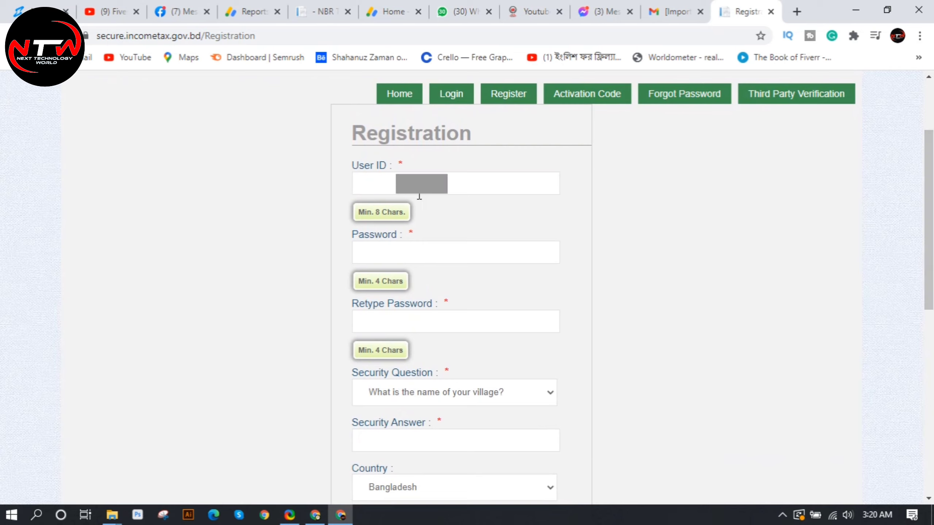
pyautogui.click(418, 193)
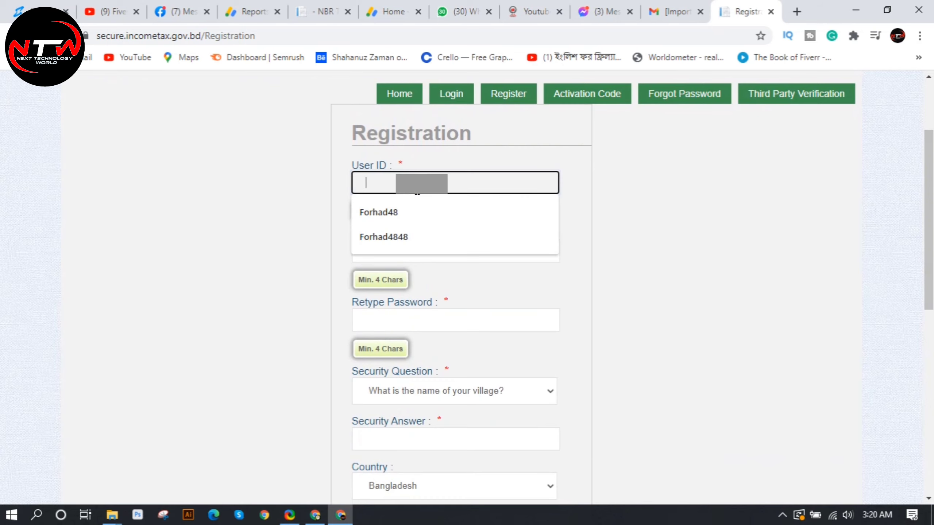
pyautogui.click(426, 231)
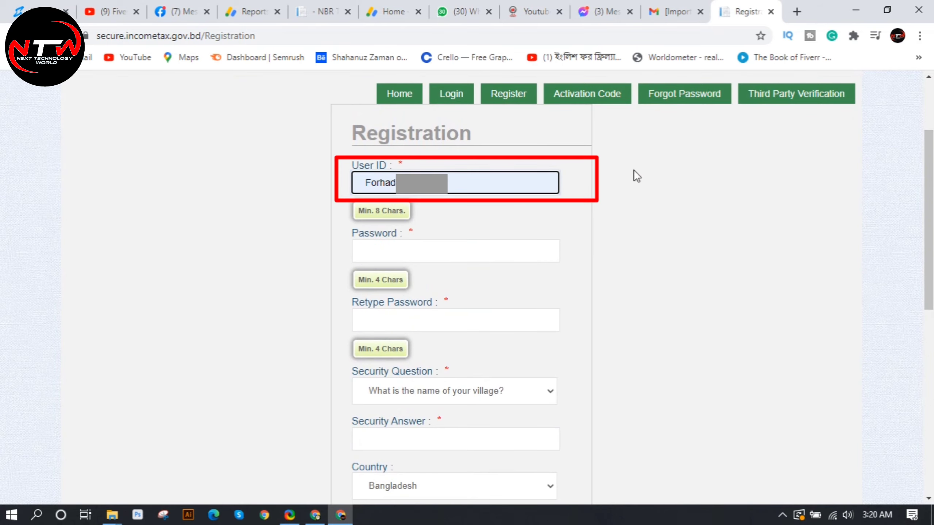
pyautogui.click(441, 249)
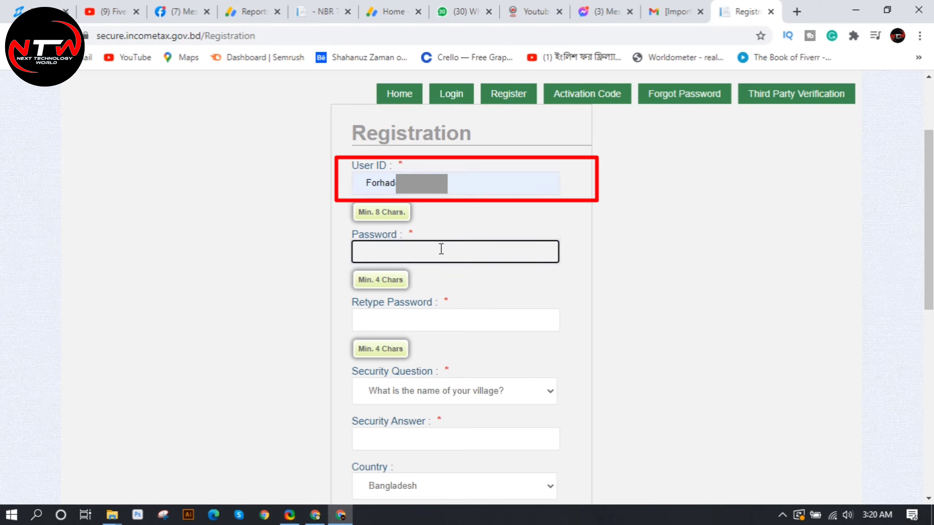
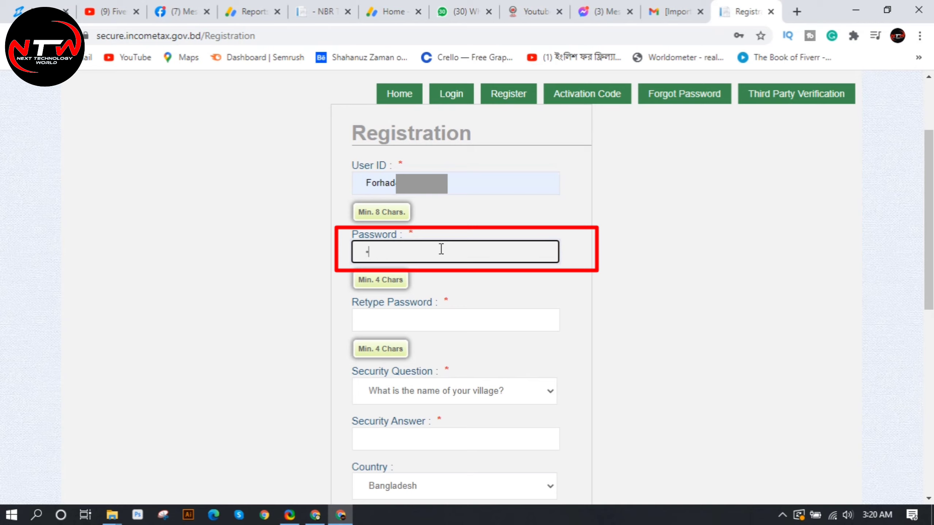
pyautogui.moveTo(391, 259); pyautogui.dragTo(365, 276)
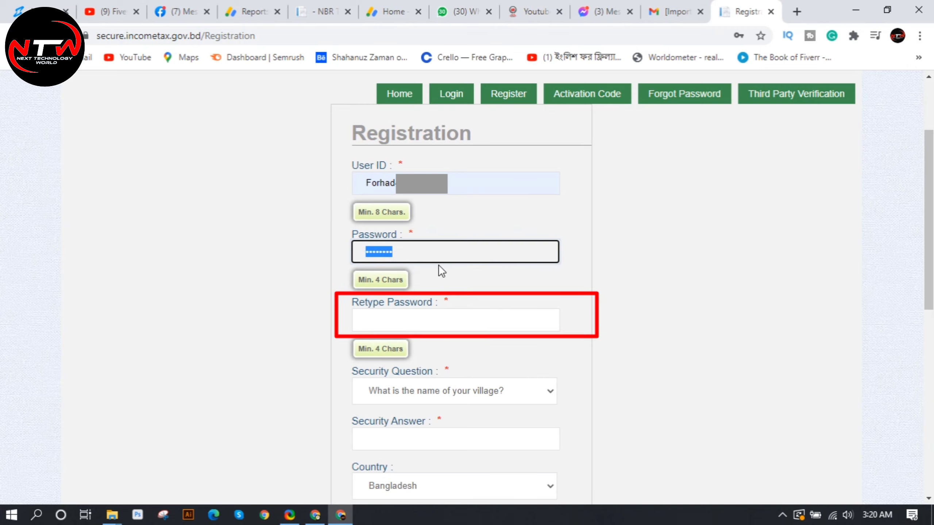
pyautogui.click(449, 314)
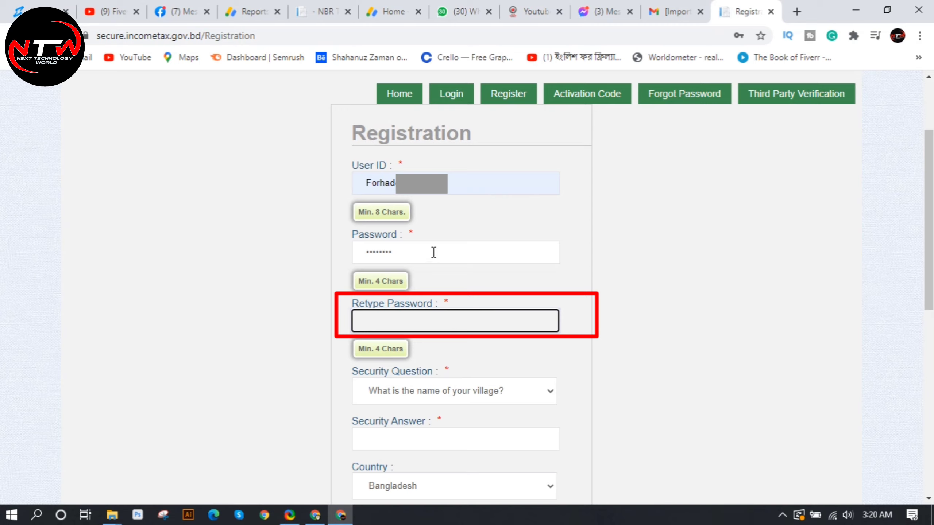
pyautogui.moveTo(431, 253); pyautogui.dragTo(345, 257)
pyautogui.press('BackSpace')
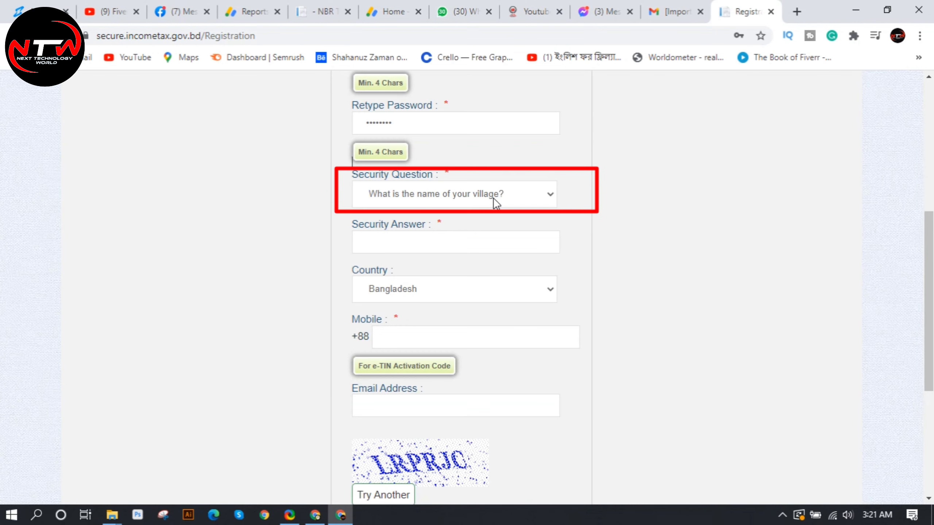
# Choose 'What was your childhood nickname?' as security question and accept the suggested answer.
pyautogui.click(493, 198)
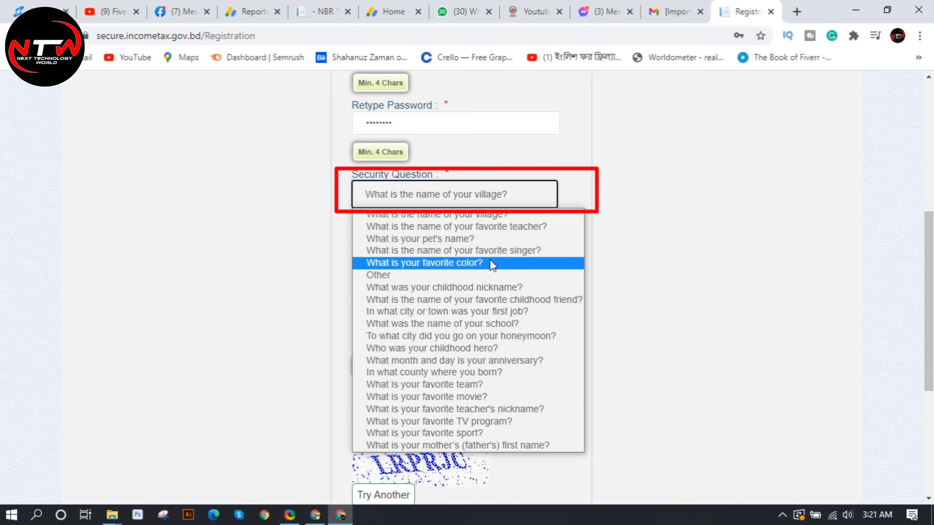
pyautogui.click(489, 288)
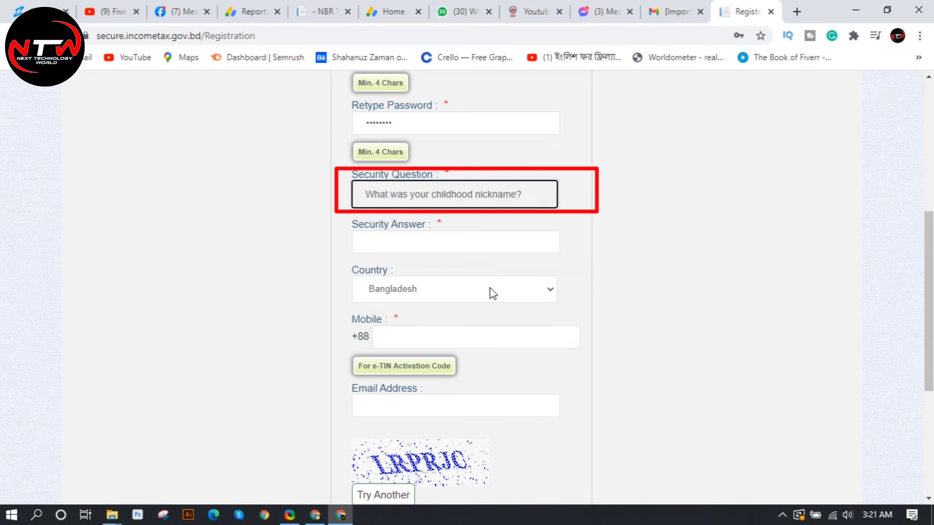
pyautogui.click(453, 248)
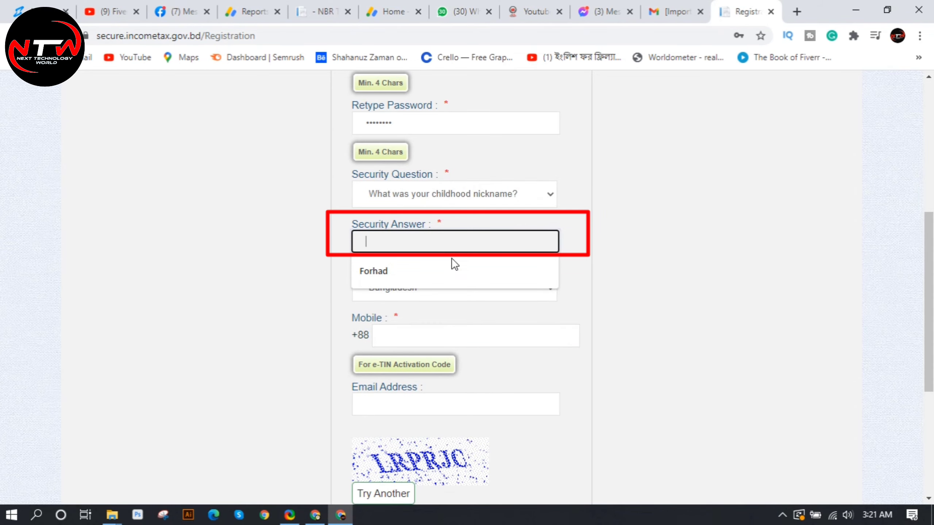
pyautogui.click(453, 271)
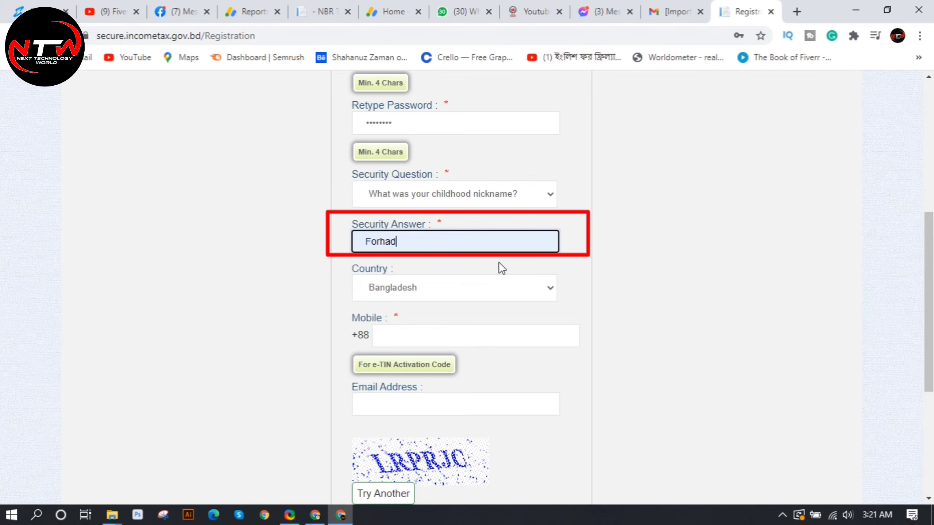
# Enter the captcha verification letters and submit the registration form.
pyautogui.moveTo(928, 301); pyautogui.dragTo(928, 359)
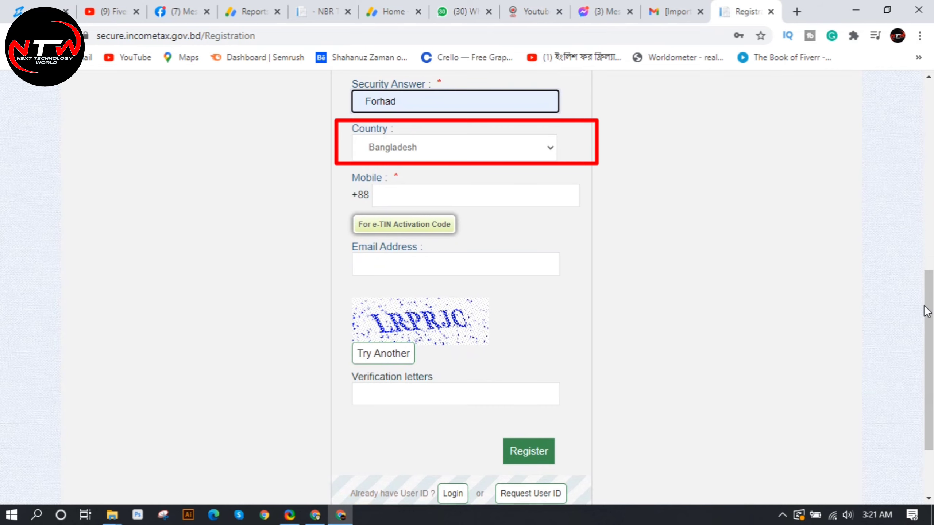
pyautogui.moveTo(929, 311); pyautogui.dragTo(928, 327)
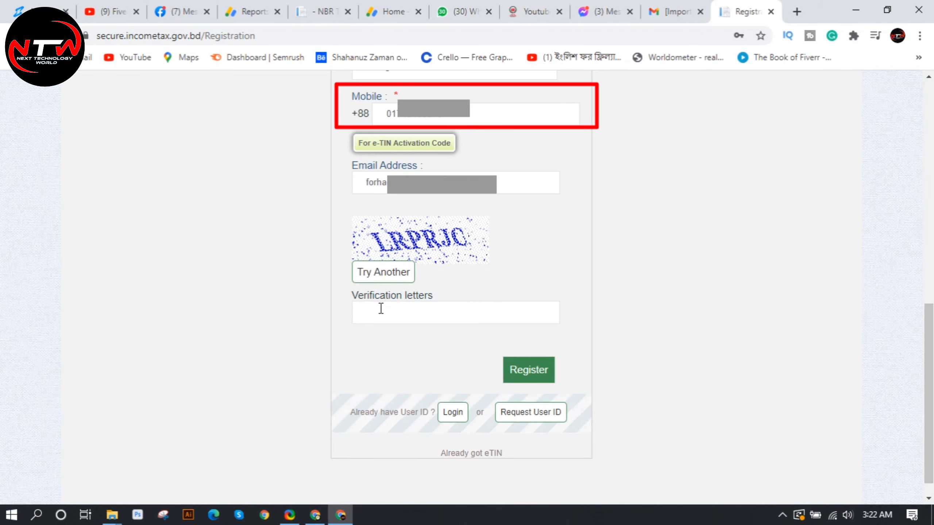
pyautogui.click(380, 308)
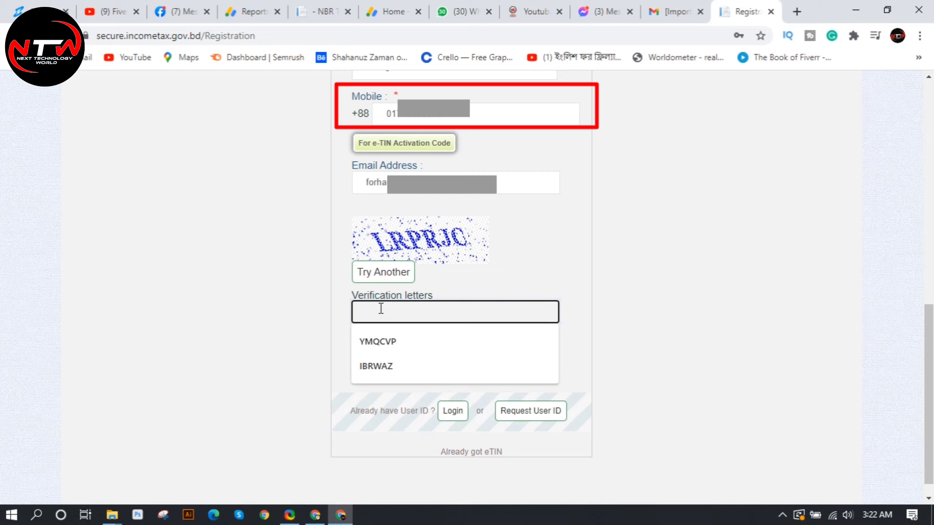
pyautogui.write('L')
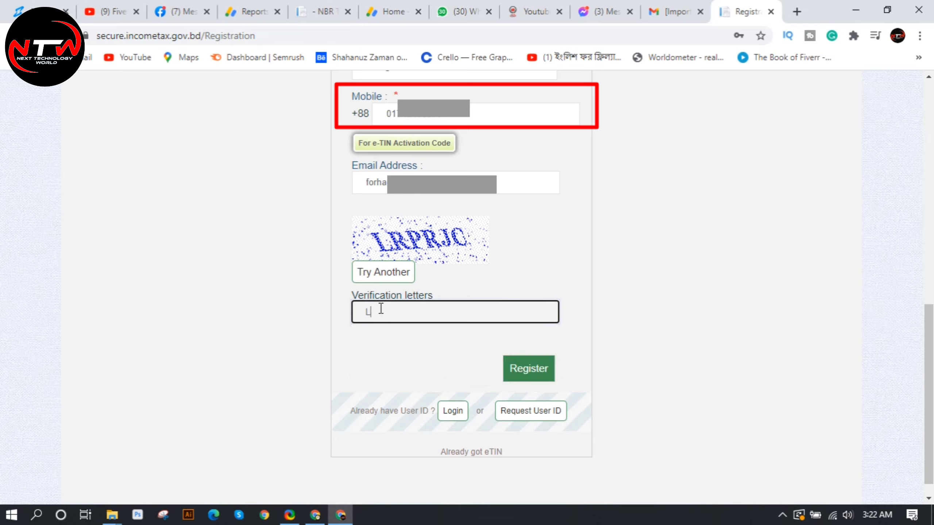
pyautogui.write('RPR')
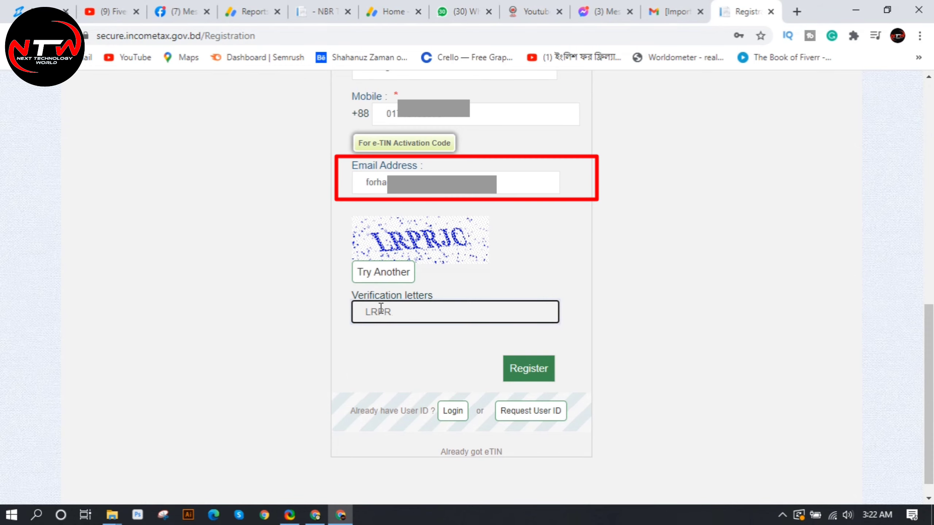
pyautogui.write('J')
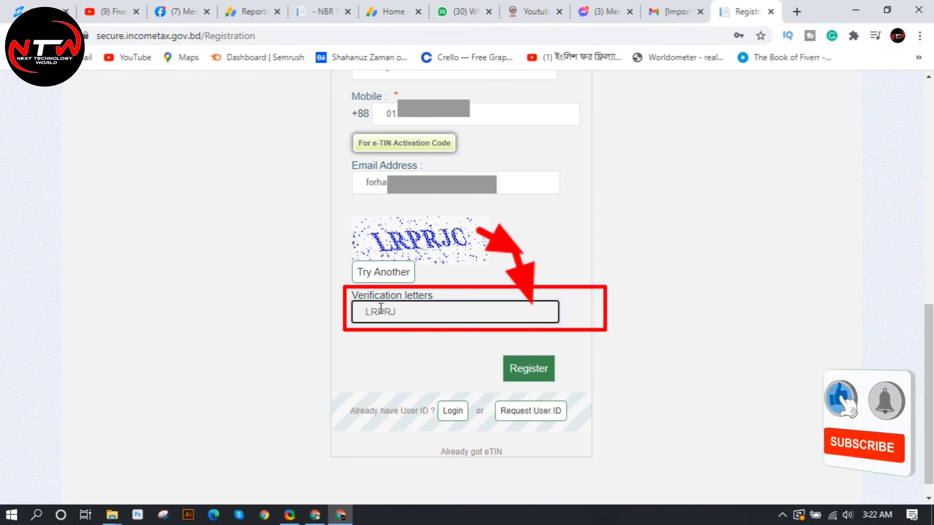
pyautogui.write('C')
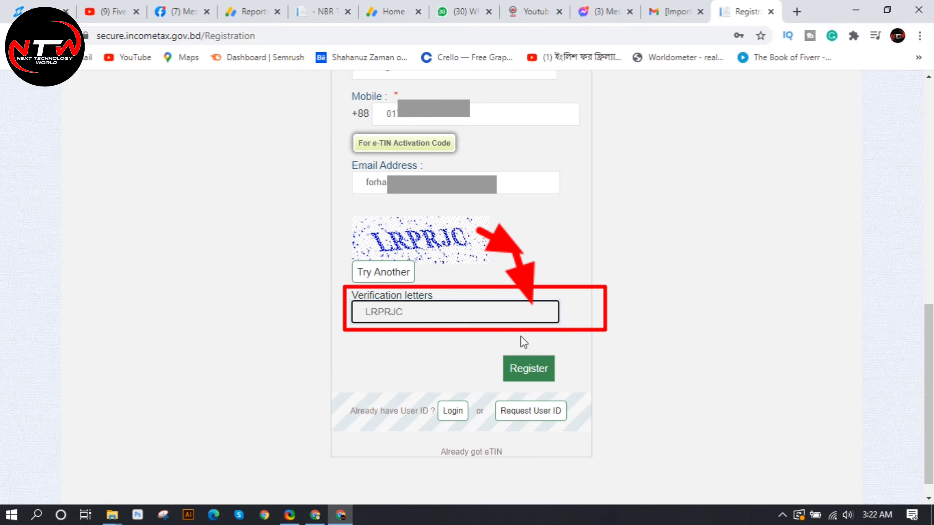
pyautogui.click(535, 372)
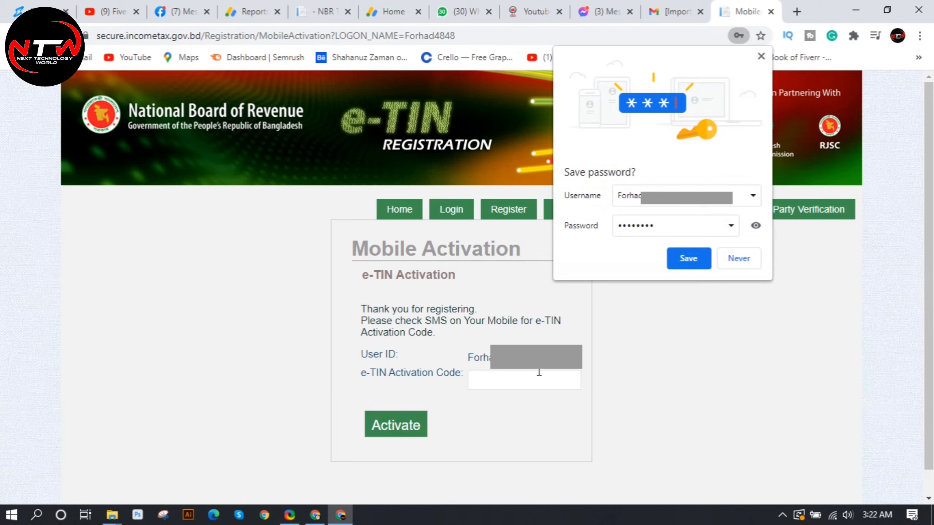
# Dismiss the save-password prompt and activate the account with the SMS activation code.
pyautogui.click(688, 259)
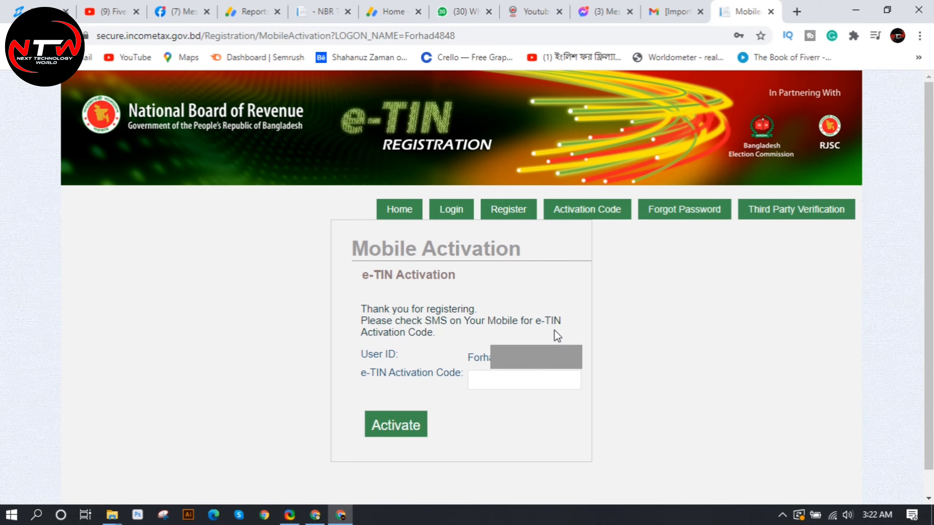
pyautogui.click(553, 384)
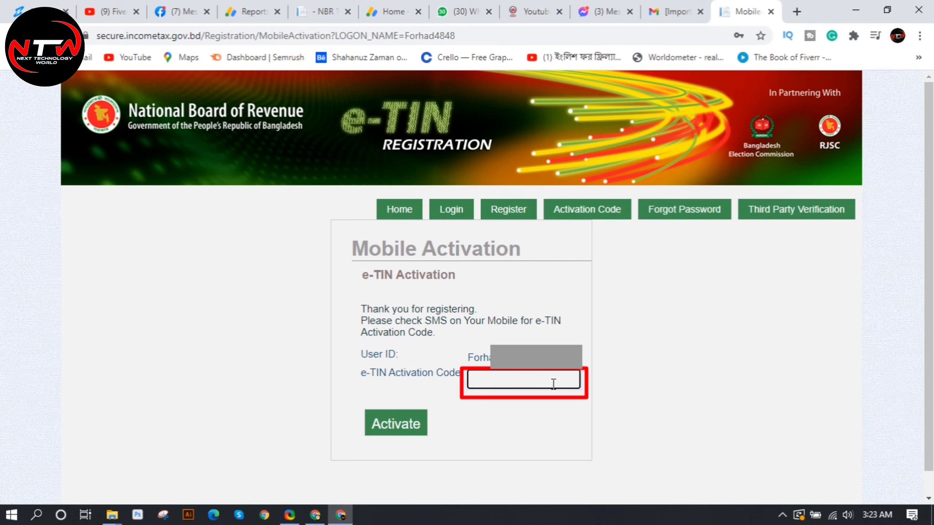
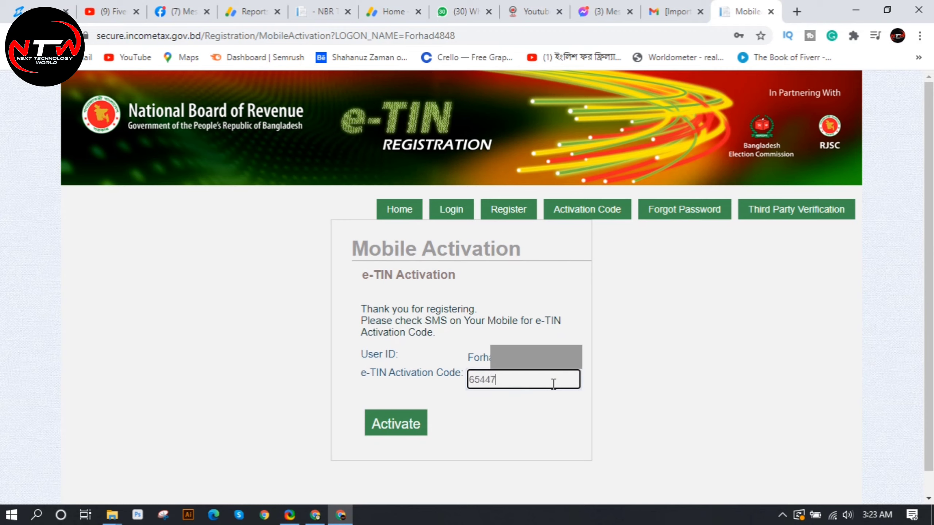
pyautogui.click(404, 431)
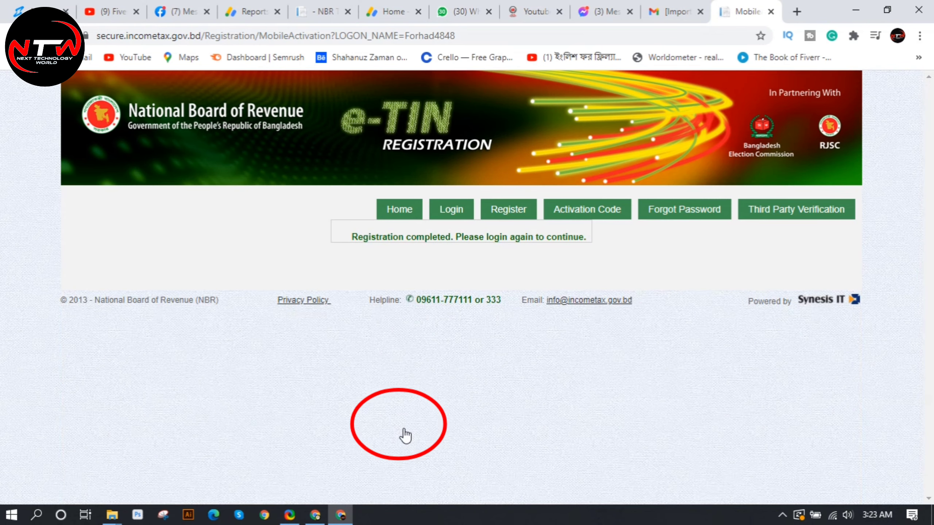
# Log in to e-TIN Registration with the saved User ID and password.
pyautogui.moveTo(345, 244); pyautogui.dragTo(531, 255)
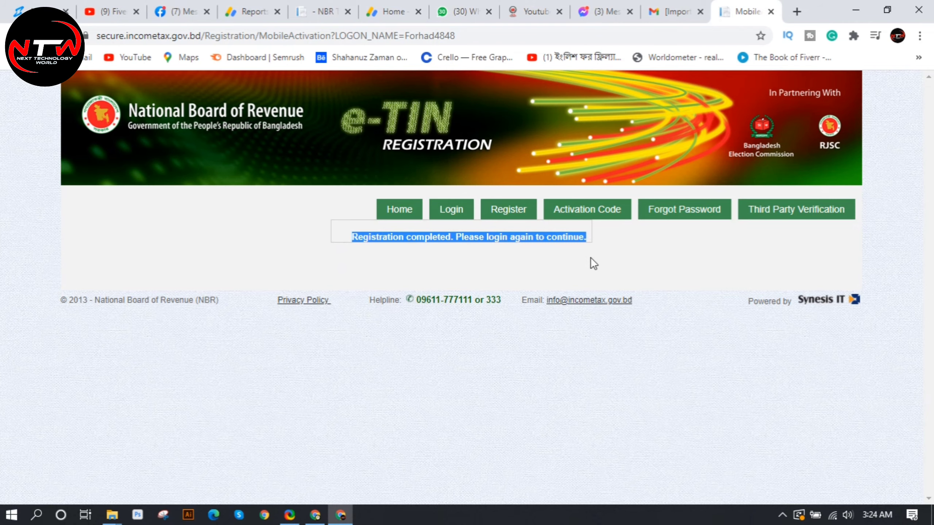
pyautogui.click(455, 220)
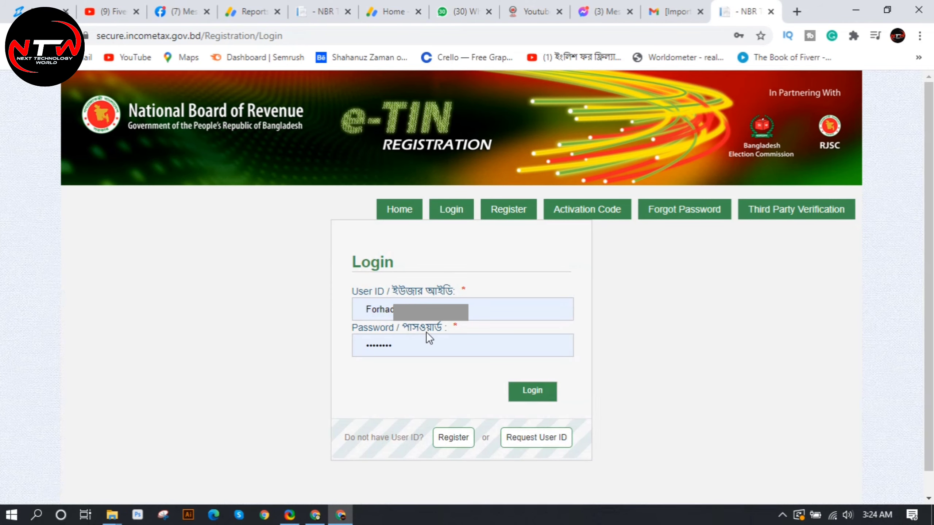
pyautogui.click(534, 392)
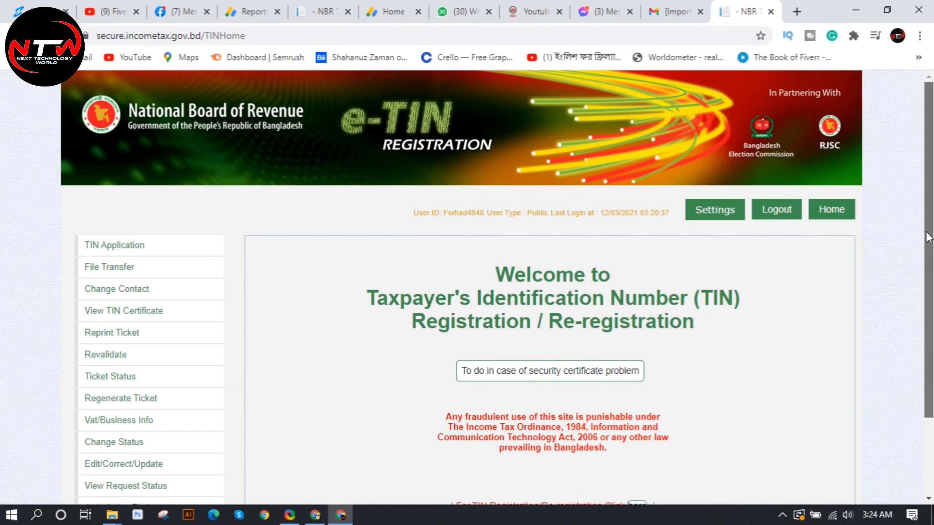
# Open the TIN Registration/Re-registration application form via the 'Click here' link.
pyautogui.scroll(-2, 578, 382)
pyautogui.scroll(-2, 497, 288)
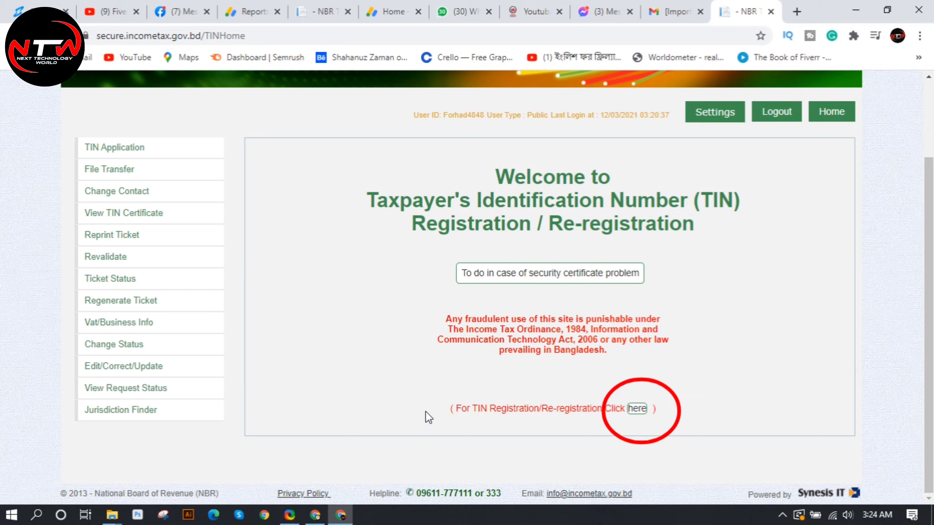
pyautogui.moveTo(425, 411); pyautogui.dragTo(589, 417)
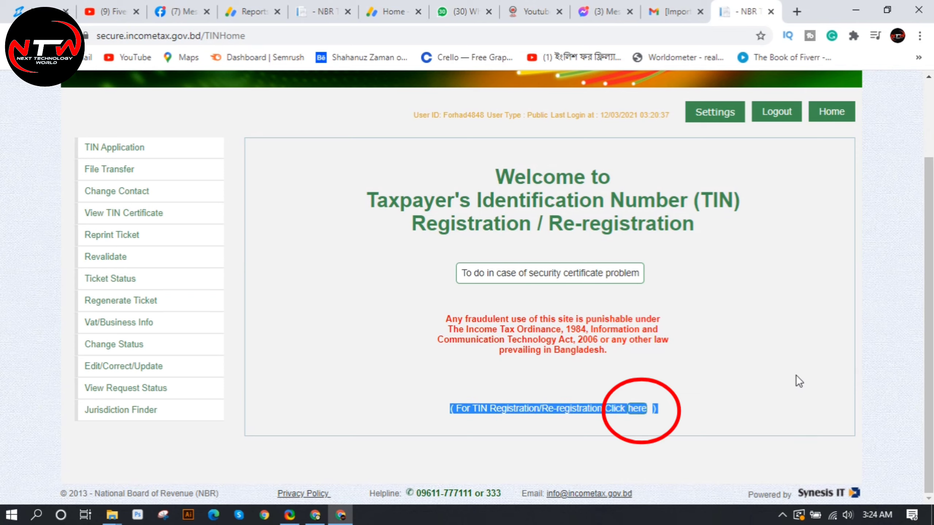
pyautogui.click(775, 366)
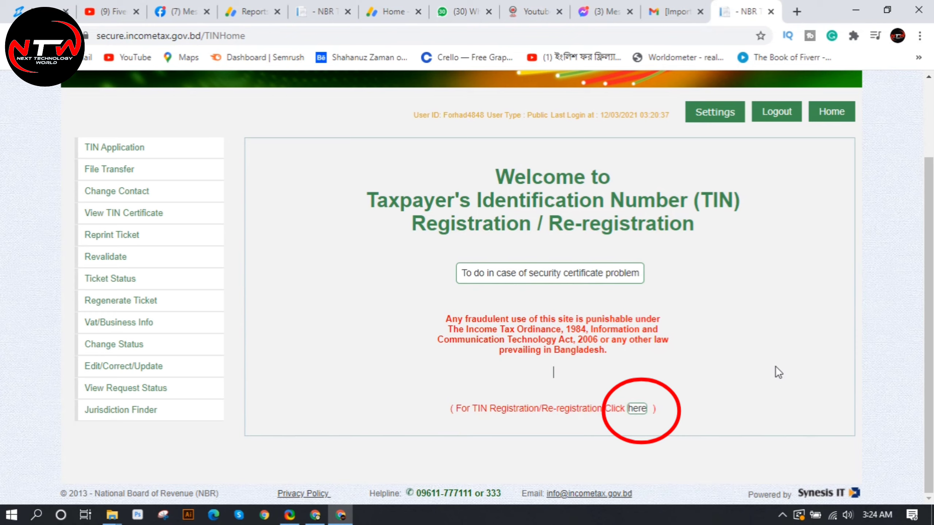
pyautogui.click(637, 411)
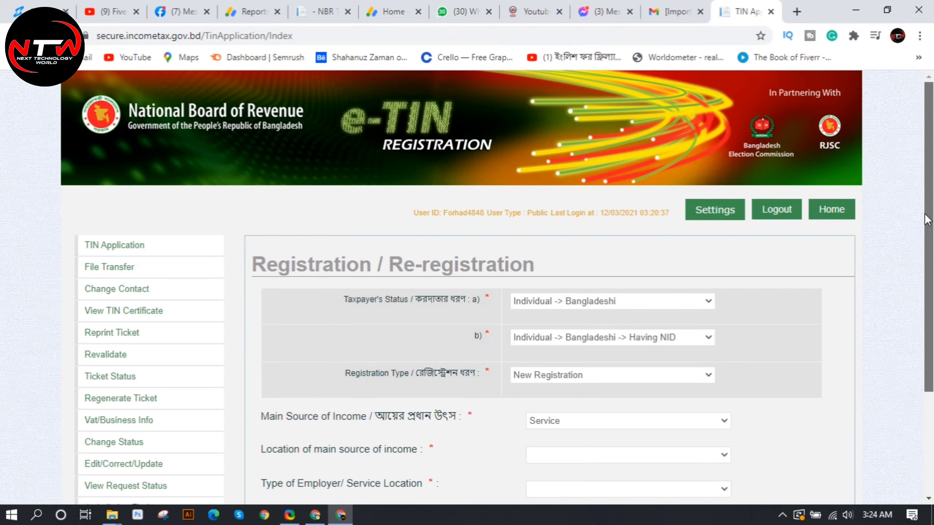
# Set Main Source of Income to Others.
pyautogui.scroll(-3, 927, 219)
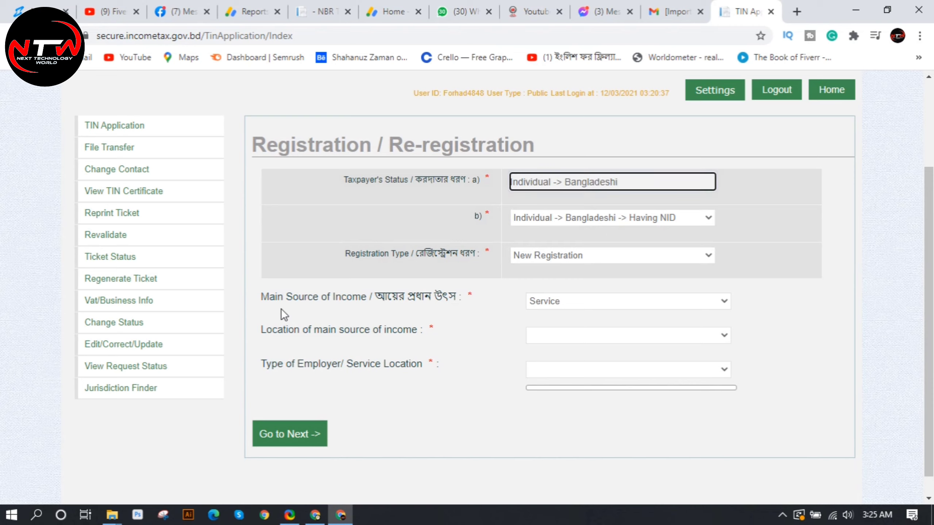
pyautogui.click(563, 304)
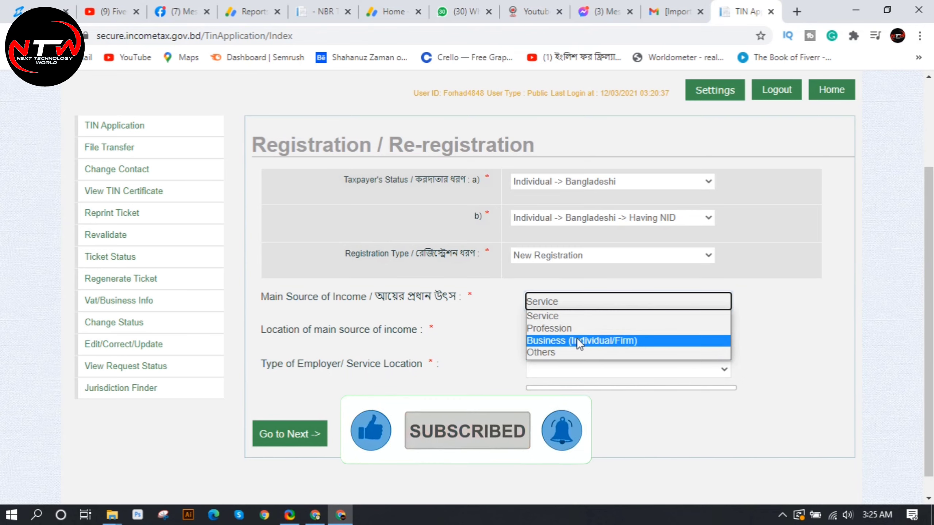
pyautogui.click(581, 353)
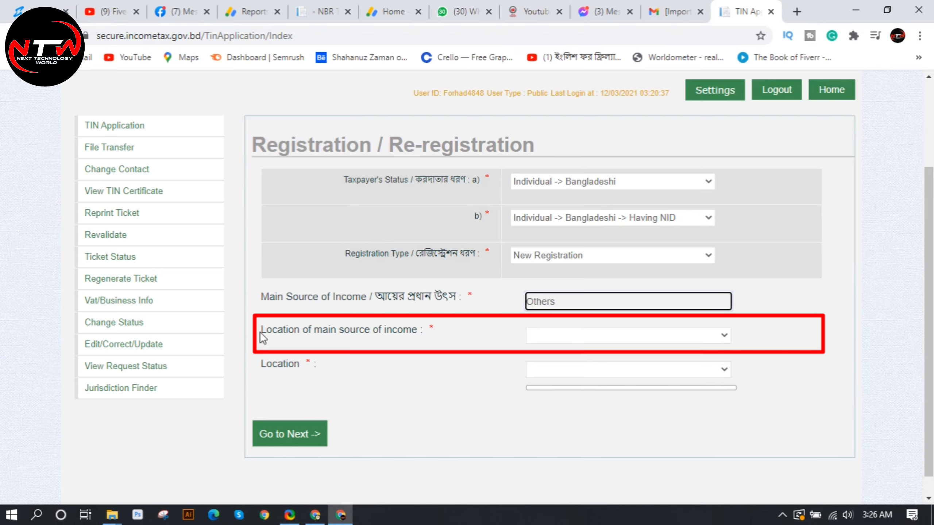
# Set the income location to Gopalganj and continue to the Basic Information step.
pyautogui.moveTo(259, 331); pyautogui.dragTo(411, 330)
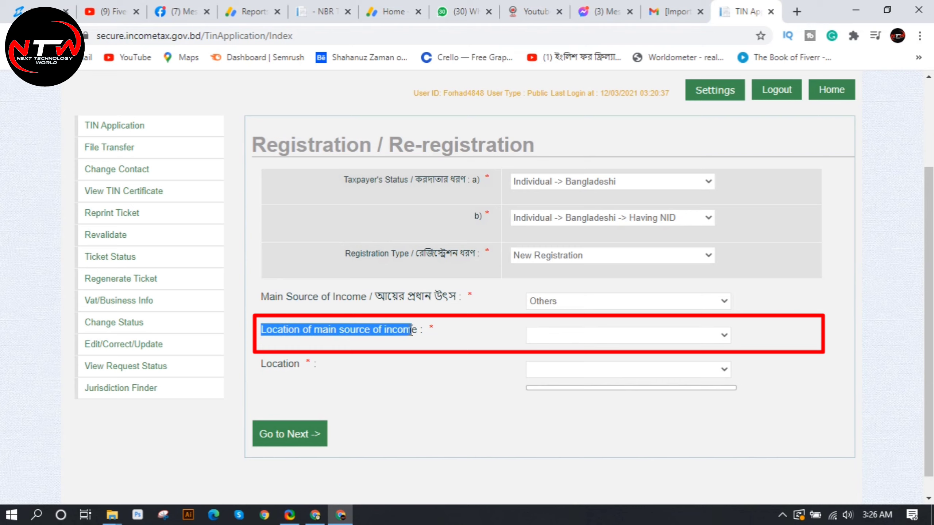
pyautogui.click(557, 336)
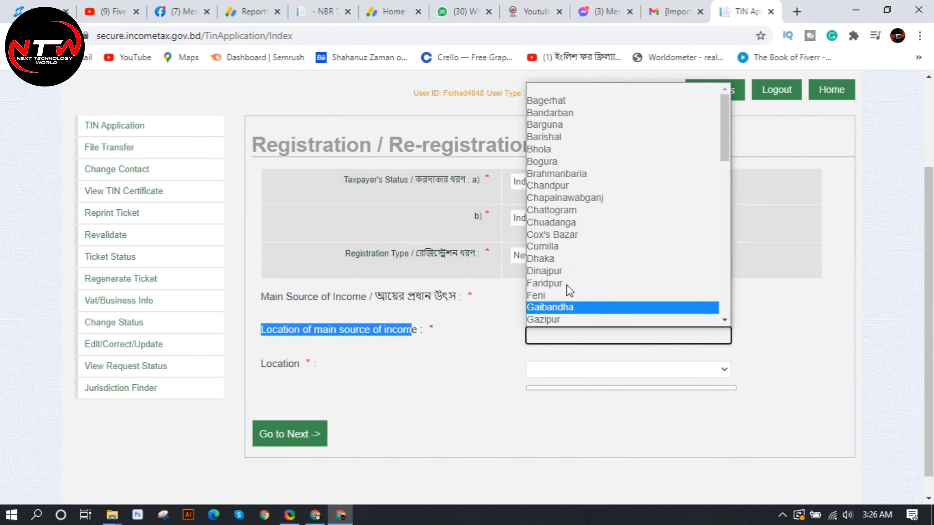
pyautogui.scroll(-3, 566, 284)
pyautogui.scroll(3, 566, 284)
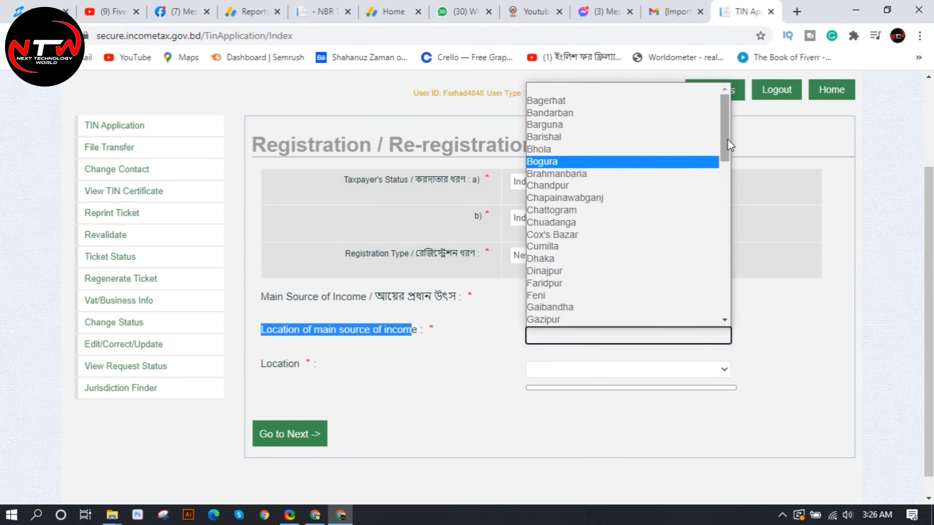
pyautogui.moveTo(728, 139); pyautogui.dragTo(727, 150)
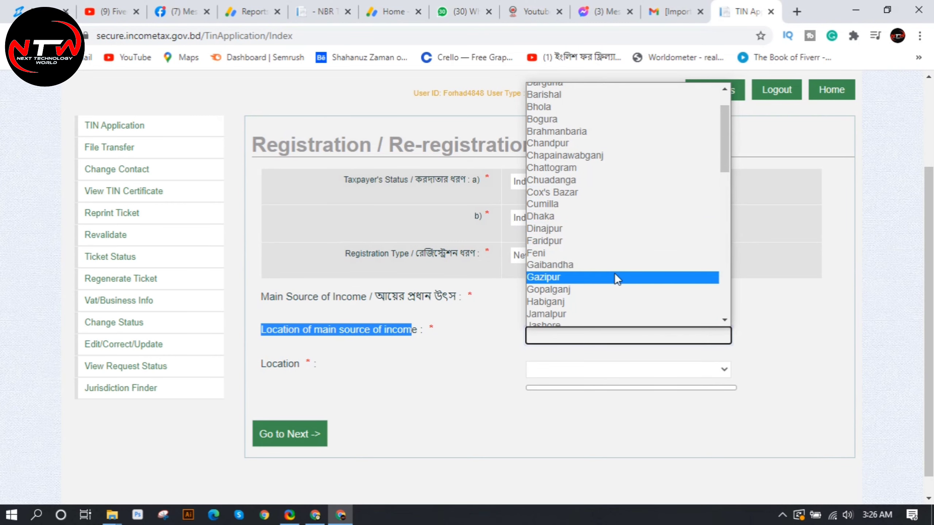
pyautogui.click(601, 288)
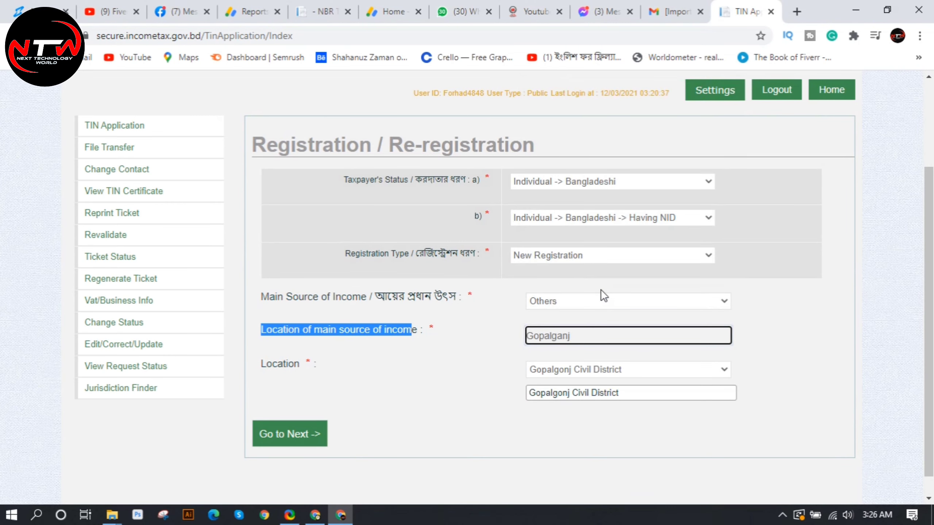
pyautogui.scroll(-1, 600, 289)
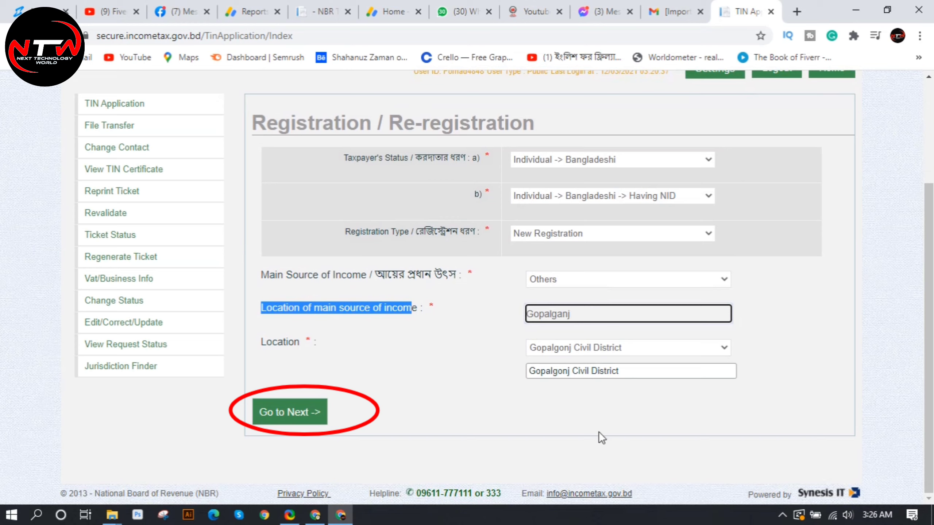
pyautogui.click(523, 423)
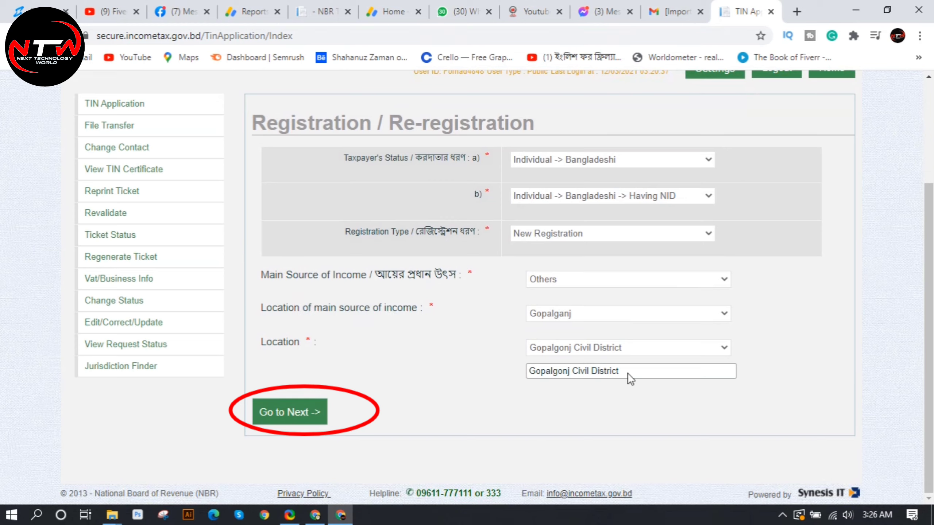
pyautogui.click(279, 415)
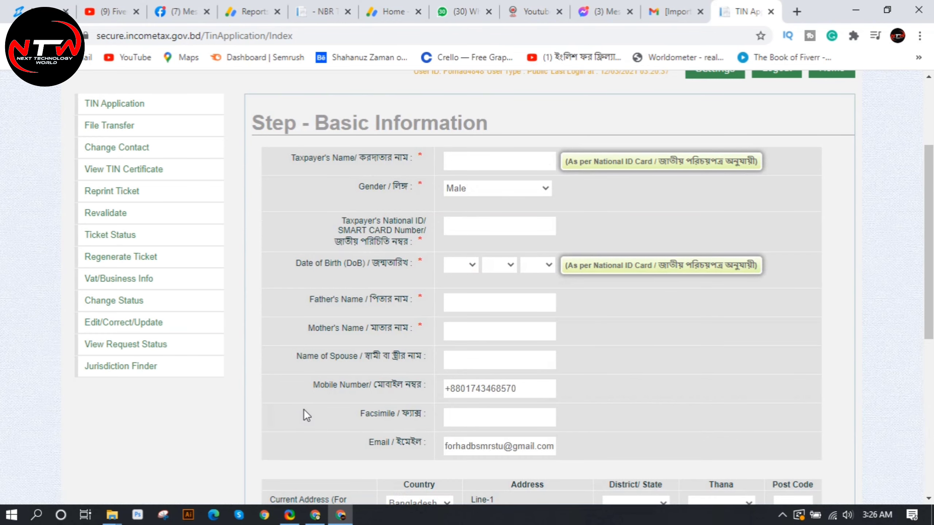
# Paste the taxpayer's name, as per National ID card, into Taxpayer's Name.
pyautogui.scroll(-2, 304, 409)
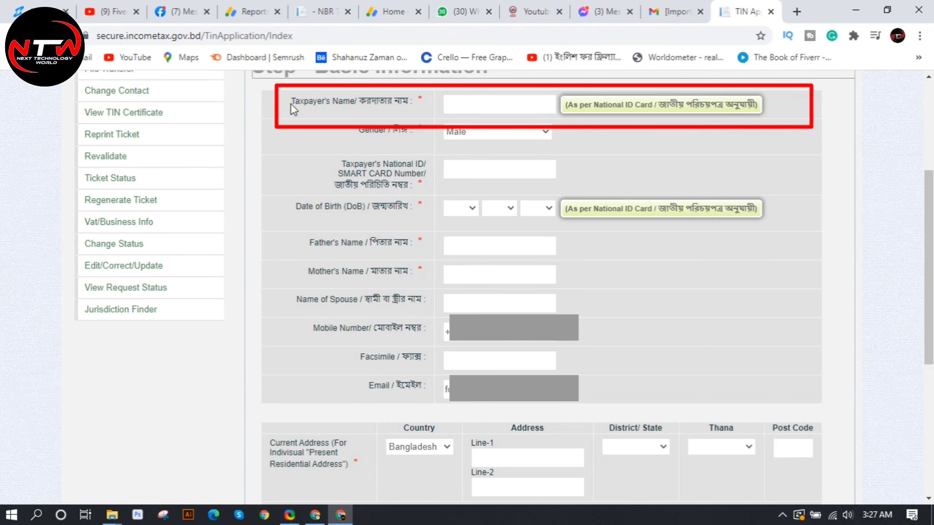
pyautogui.moveTo(289, 102); pyautogui.dragTo(410, 106)
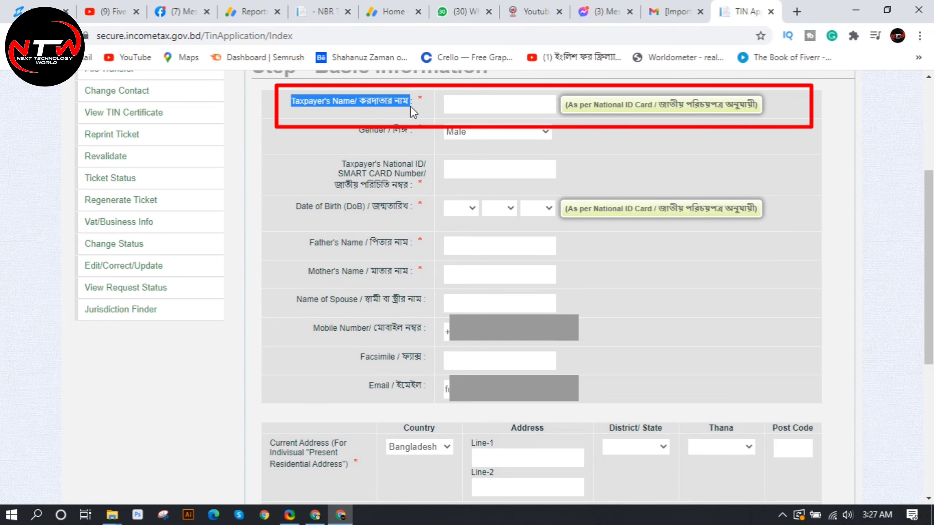
pyautogui.click(470, 108)
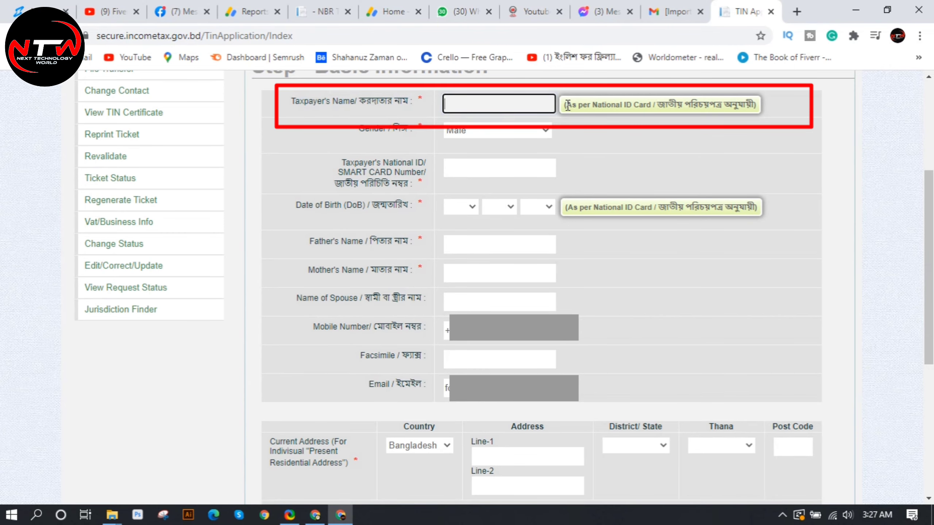
pyautogui.moveTo(566, 105); pyautogui.dragTo(757, 103)
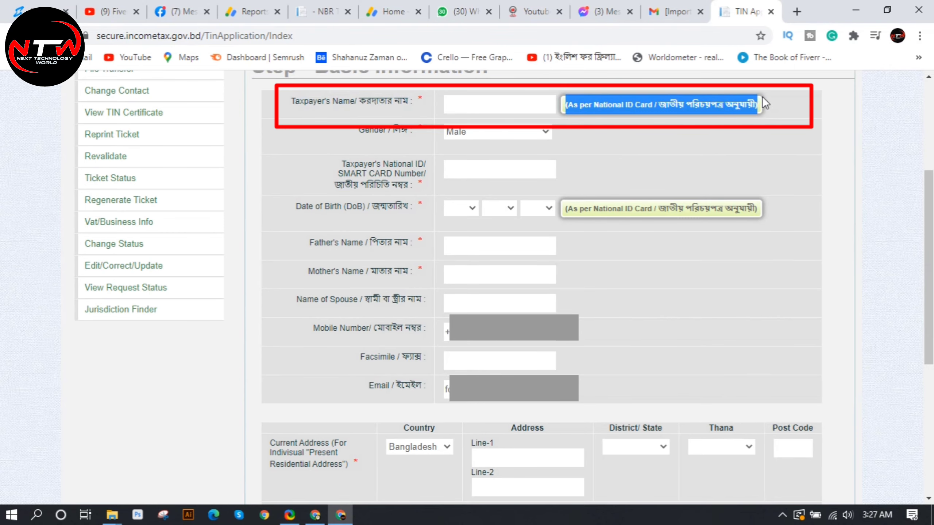
pyautogui.click(519, 106)
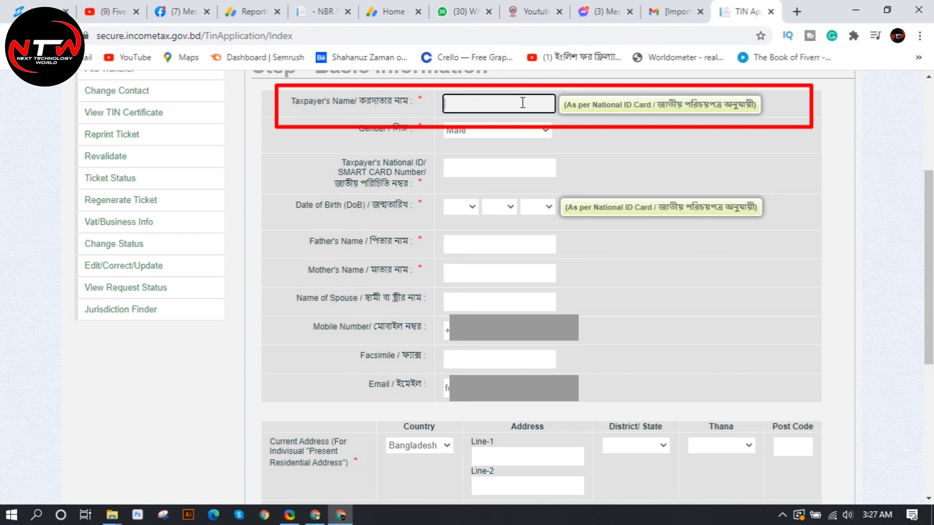
pyautogui.hotkey('ctrl', 'v')
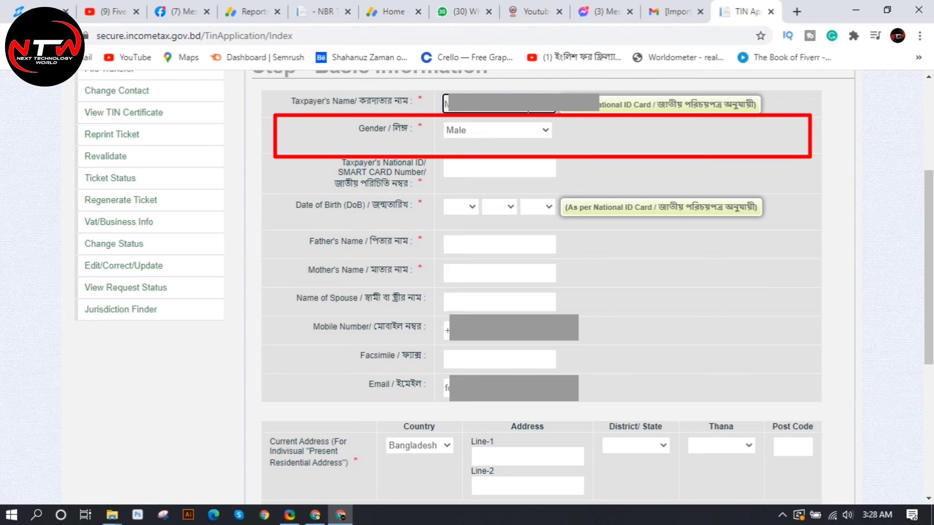
# Keep gender Male, fill the NID field and day of birth, and paste the father's name.
pyautogui.click(514, 128)
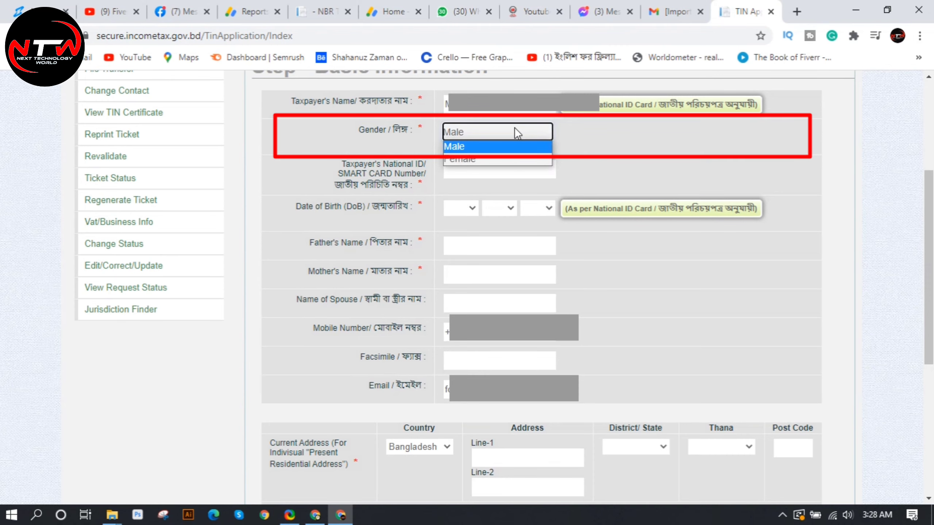
pyautogui.click(515, 129)
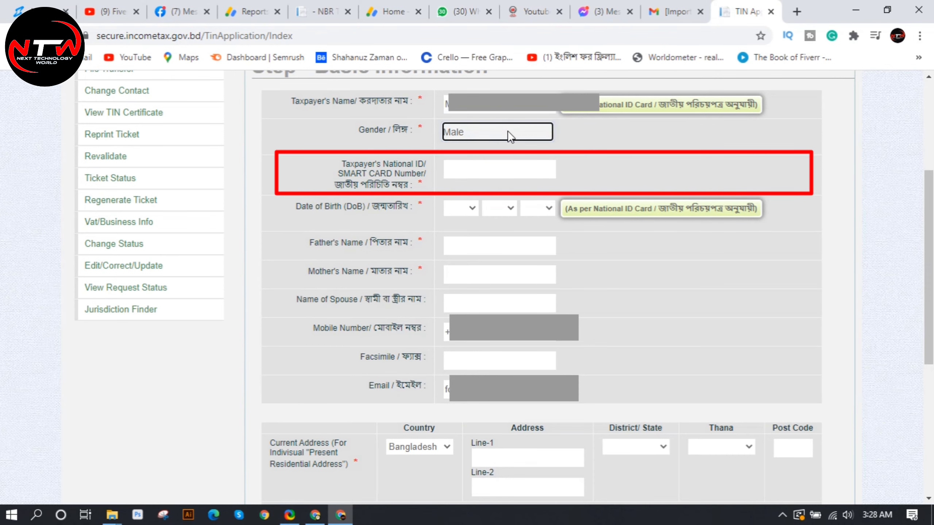
pyautogui.click(495, 162)
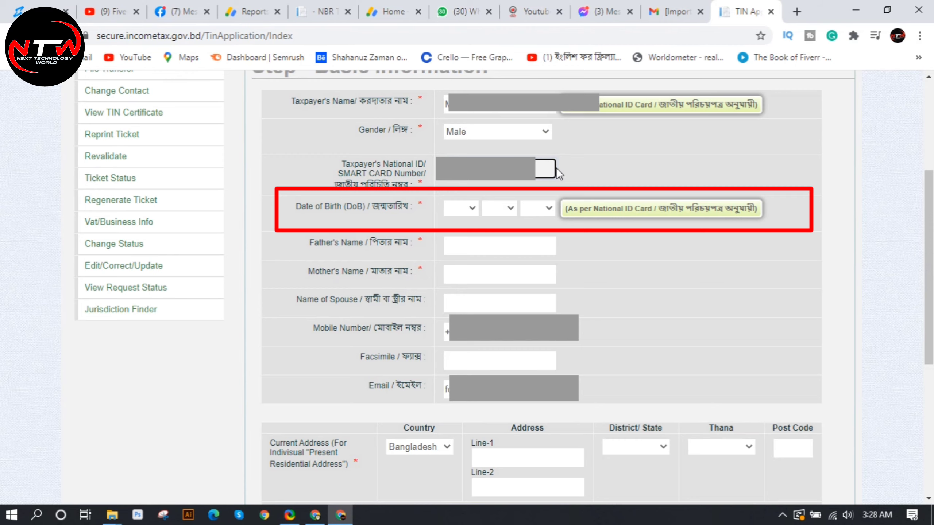
pyautogui.click(460, 208)
pyautogui.click(462, 247)
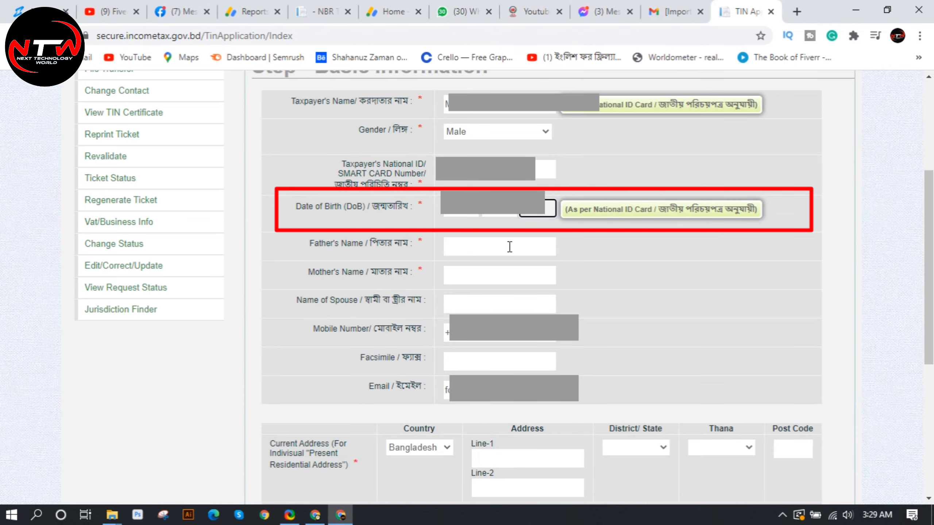
pyautogui.click(472, 251)
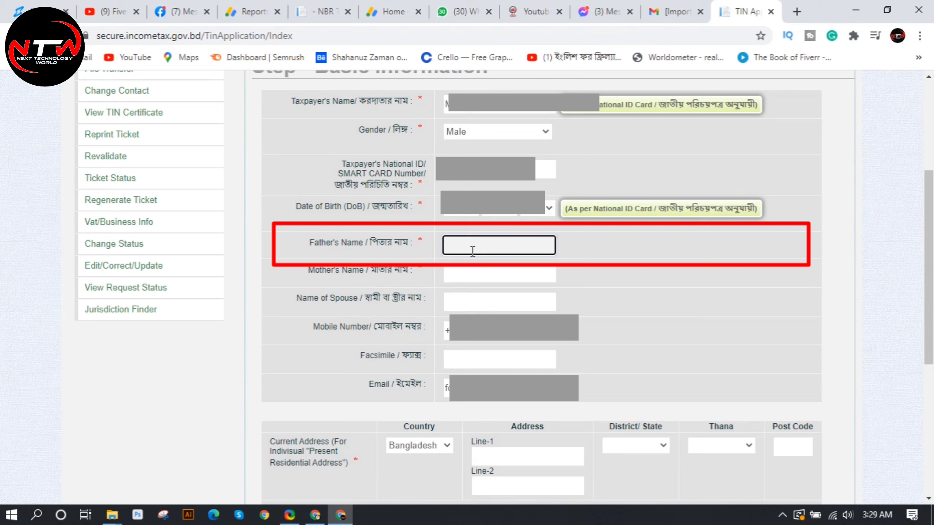
pyautogui.hotkey('ctrl', 'v')
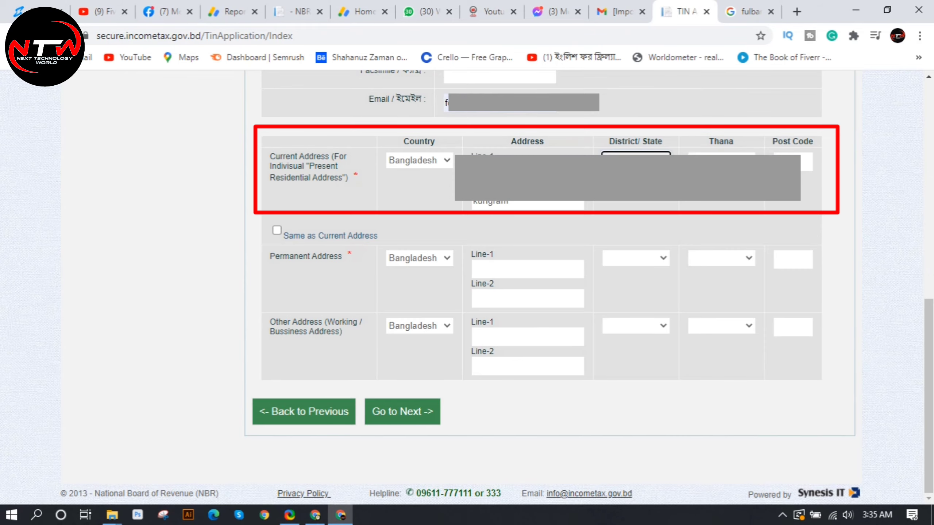
# Set the current address thana to Fulbari and enter permanent address line 'gopalganj sadar-8100'.
pyautogui.click(720, 161)
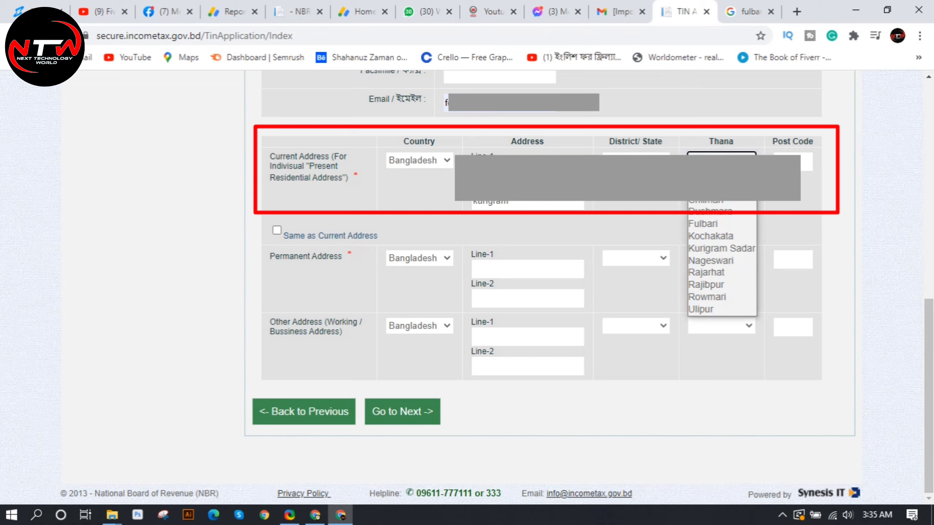
pyautogui.click(724, 223)
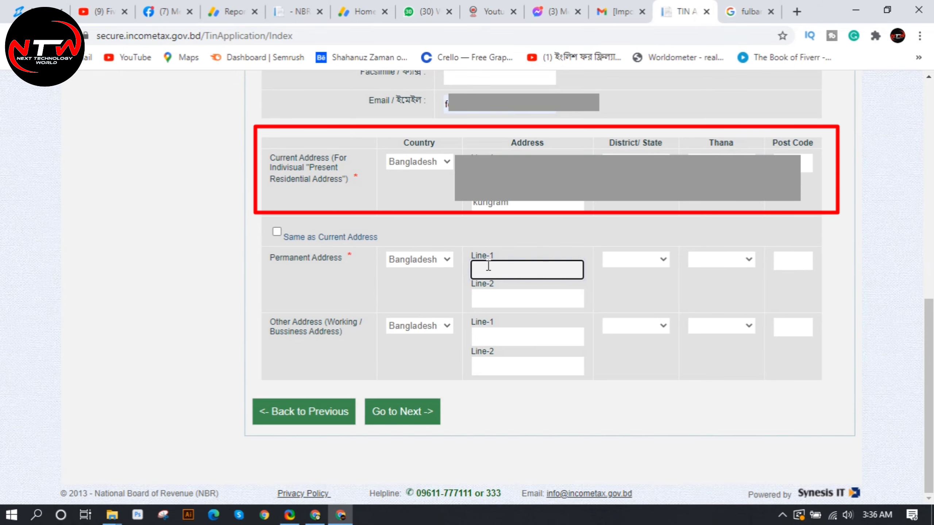
pyautogui.write('gopalganj sadar-8100')
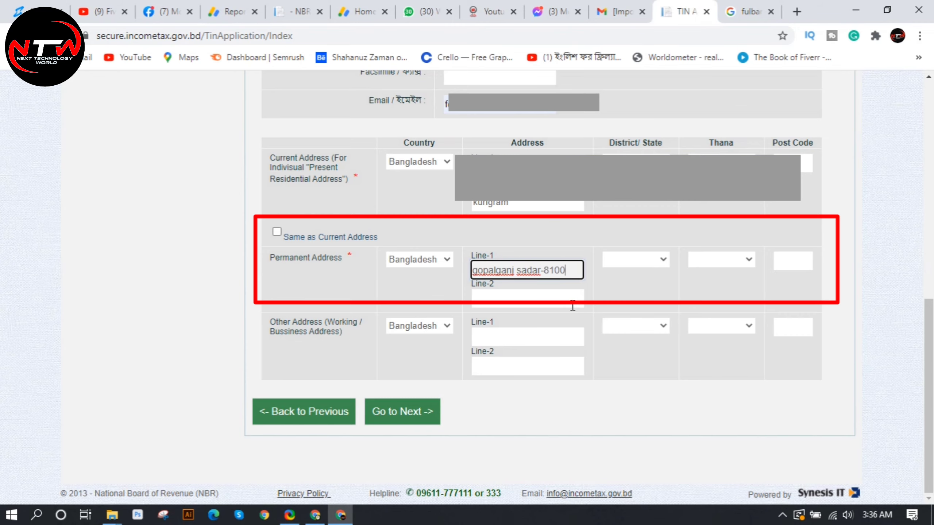
# Set the permanent address to district Gopalganj, thana Gopalganj Sadar, post code 8100, and continue.
pyautogui.click(617, 262)
pyautogui.scroll(-1, 647, 220)
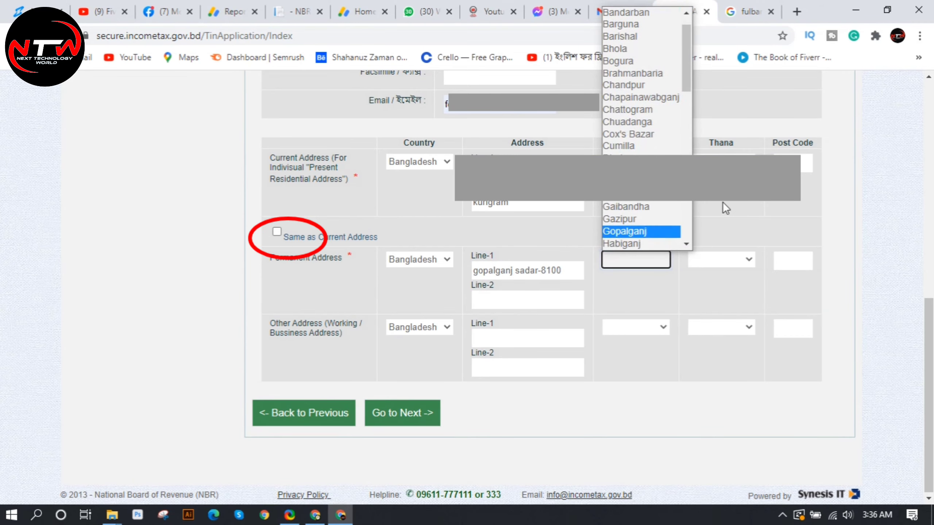
pyautogui.click(657, 231)
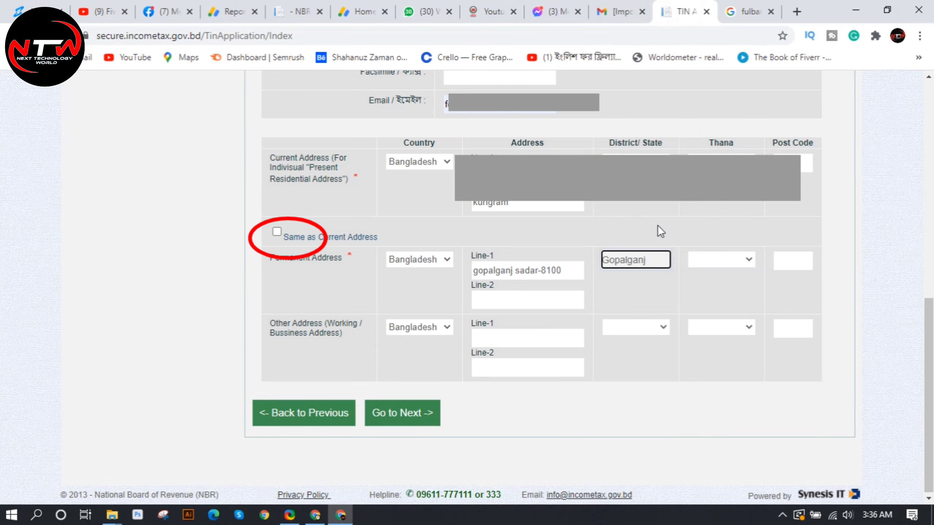
pyautogui.click(742, 260)
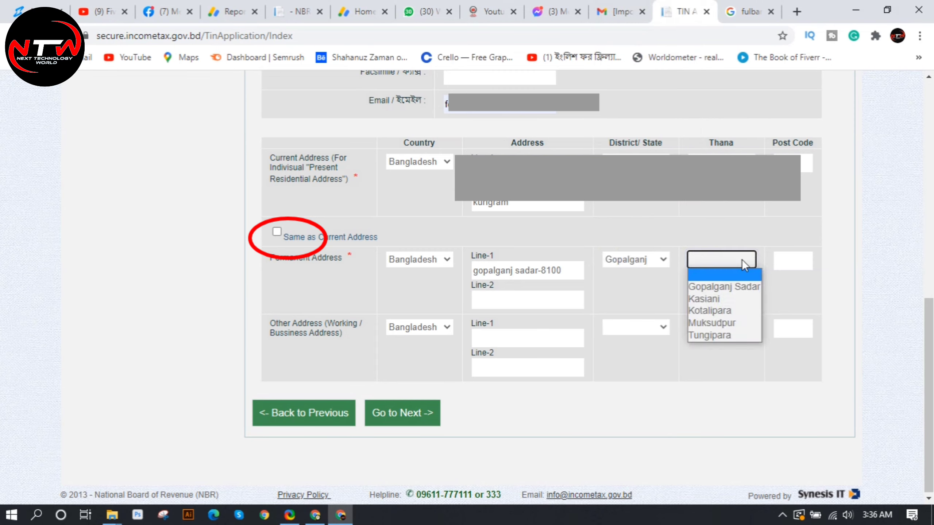
pyautogui.click(735, 286)
pyautogui.click(784, 262)
pyautogui.click(518, 376)
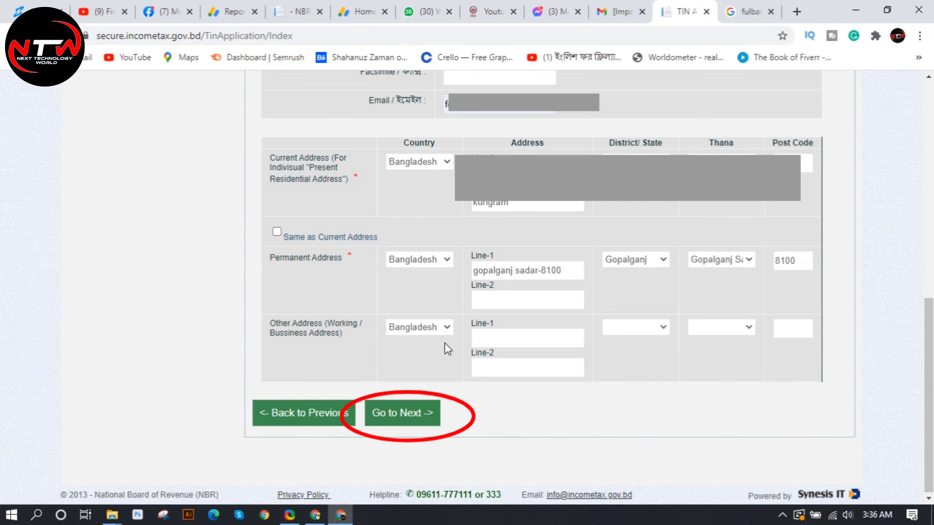
pyautogui.click(408, 422)
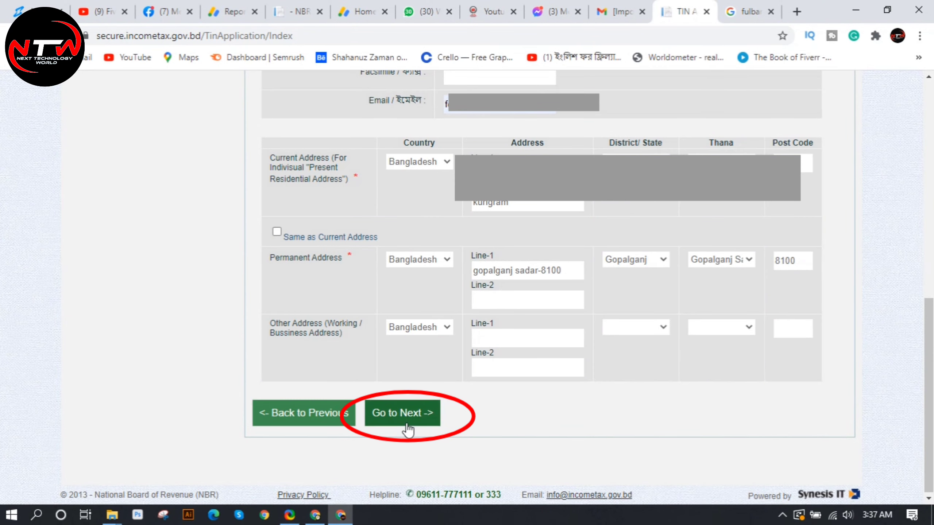
# On the Final Preview, affirm the information is correct and submit the TIN application.
pyautogui.click(408, 423)
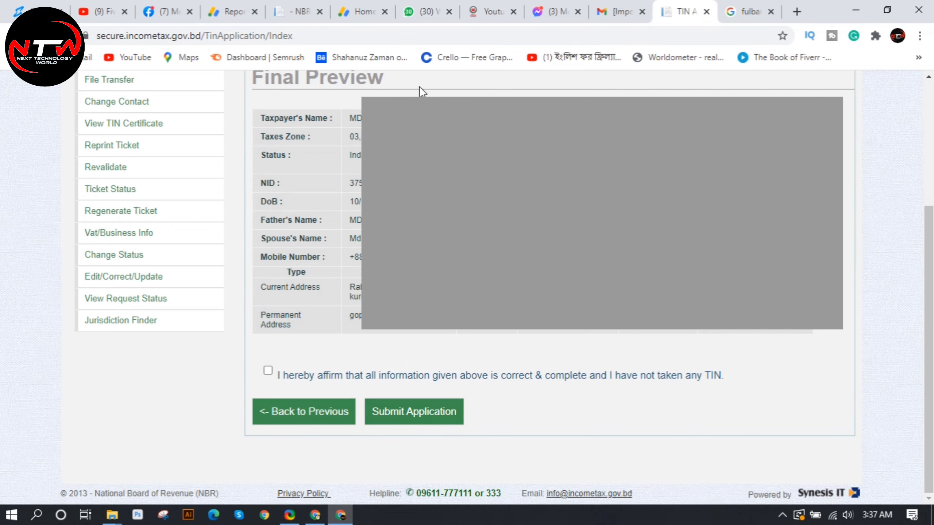
pyautogui.moveTo(419, 86); pyautogui.dragTo(249, 92)
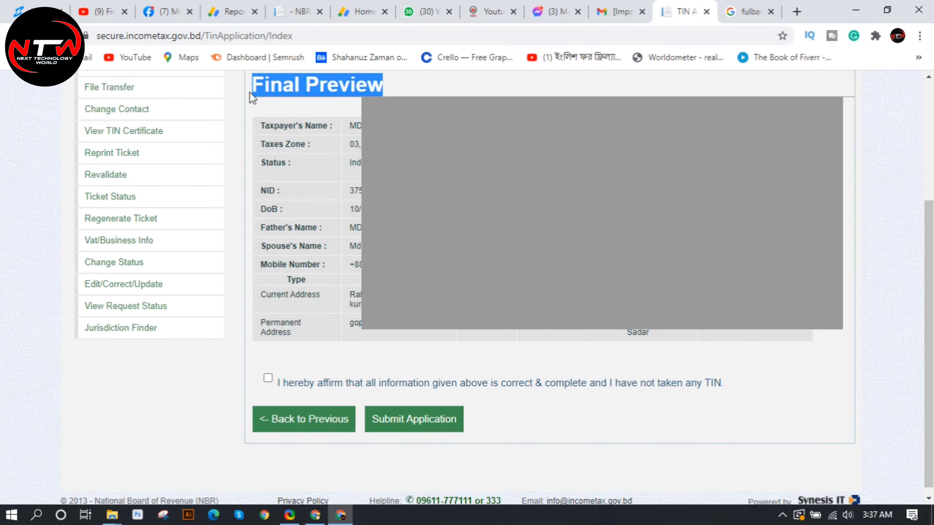
pyautogui.click(908, 195)
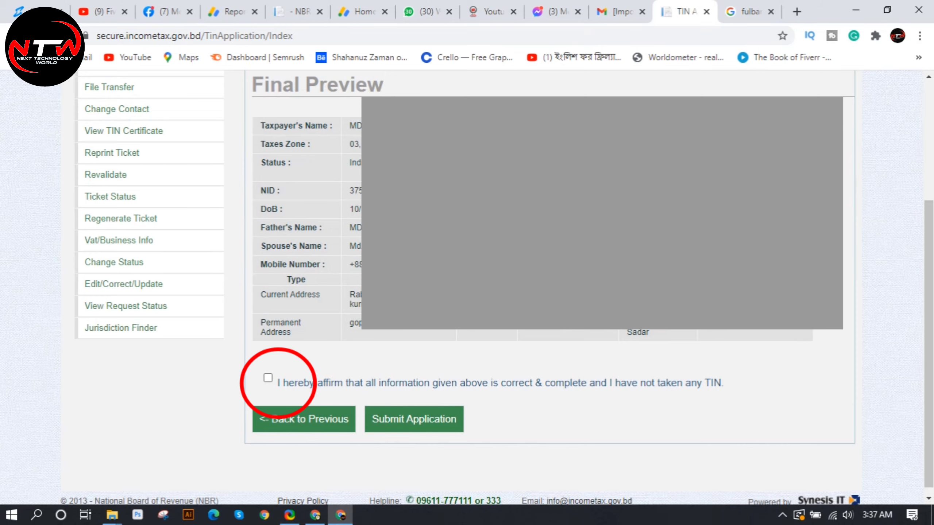
pyautogui.click(268, 378)
pyautogui.click(414, 419)
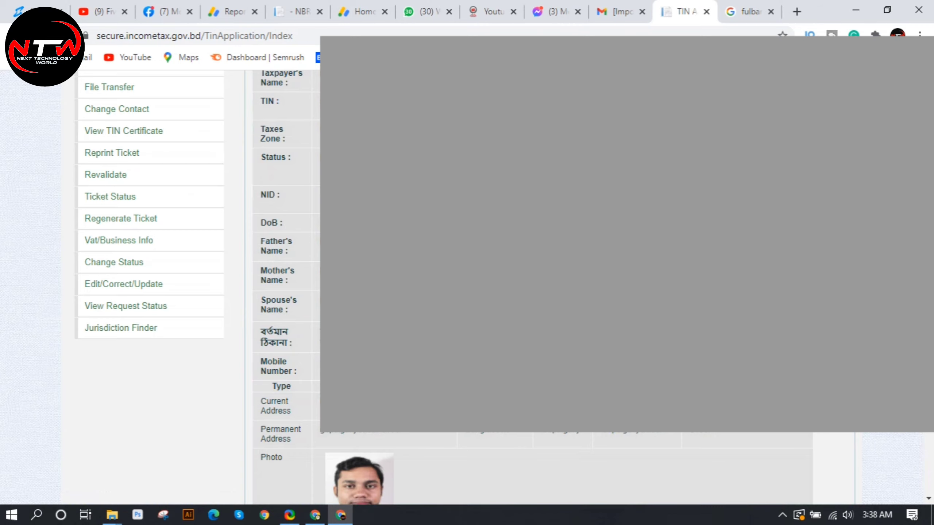
# Scroll down the issued TIN details to the View Certificate and Print Details buttons.
pyautogui.scroll(-1, 466, 287)
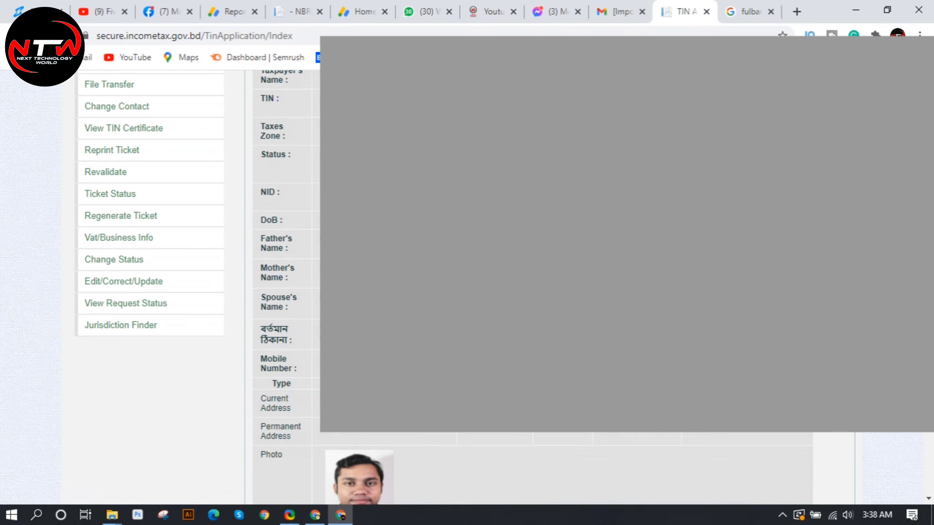
pyautogui.scroll(-4, 467, 287)
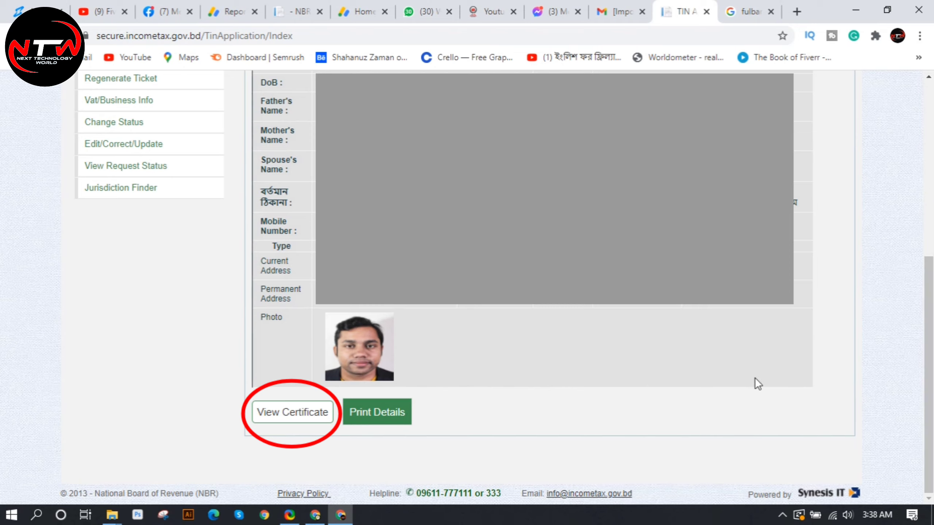
# View the issued TIN certificate dated March 12, 2021.
pyautogui.click(291, 412)
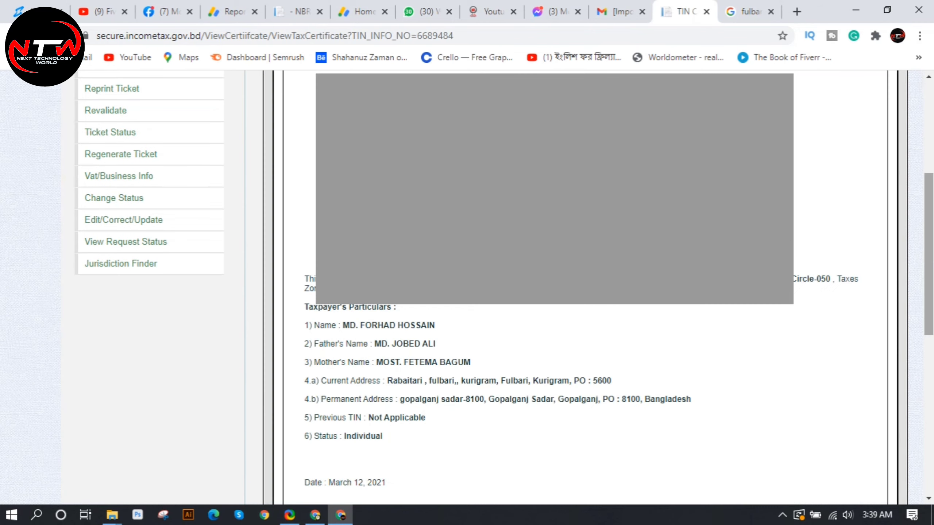